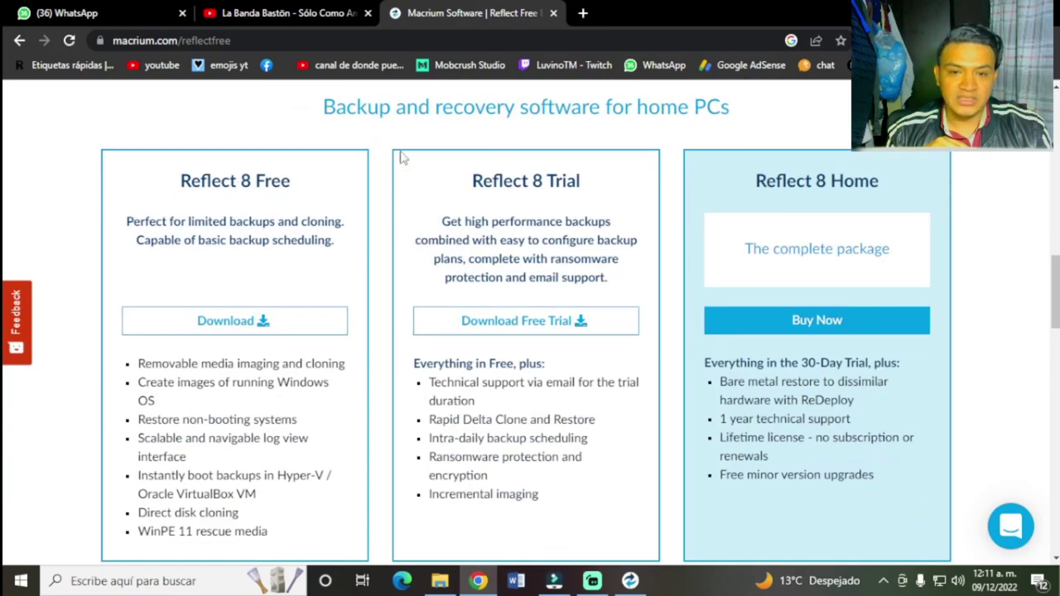
# Compare the trial editions offered in the business and home PC sections of the Reflect download page.
pyautogui.moveTo(614, 121); pyautogui.dragTo(757, 116)
pyautogui.scroll(5, 296, 331)
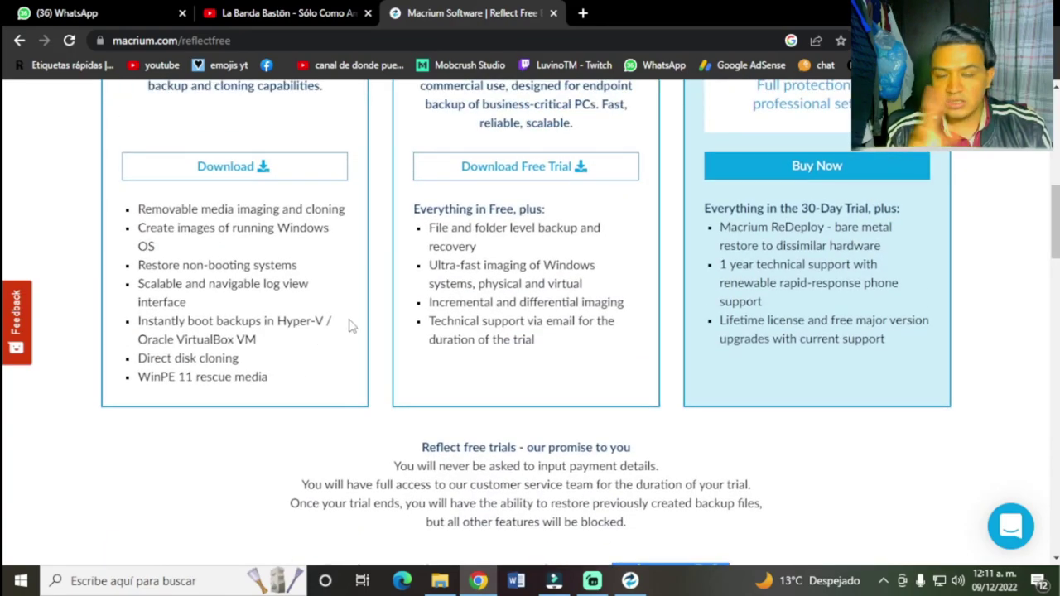
pyautogui.scroll(2, 348, 323)
pyautogui.moveTo(472, 184); pyautogui.dragTo(621, 187)
pyautogui.scroll(-8, 568, 298)
pyautogui.scroll(2, 508, 271)
pyautogui.moveTo(492, 261); pyautogui.dragTo(583, 262)
pyautogui.scroll(5, 571, 331)
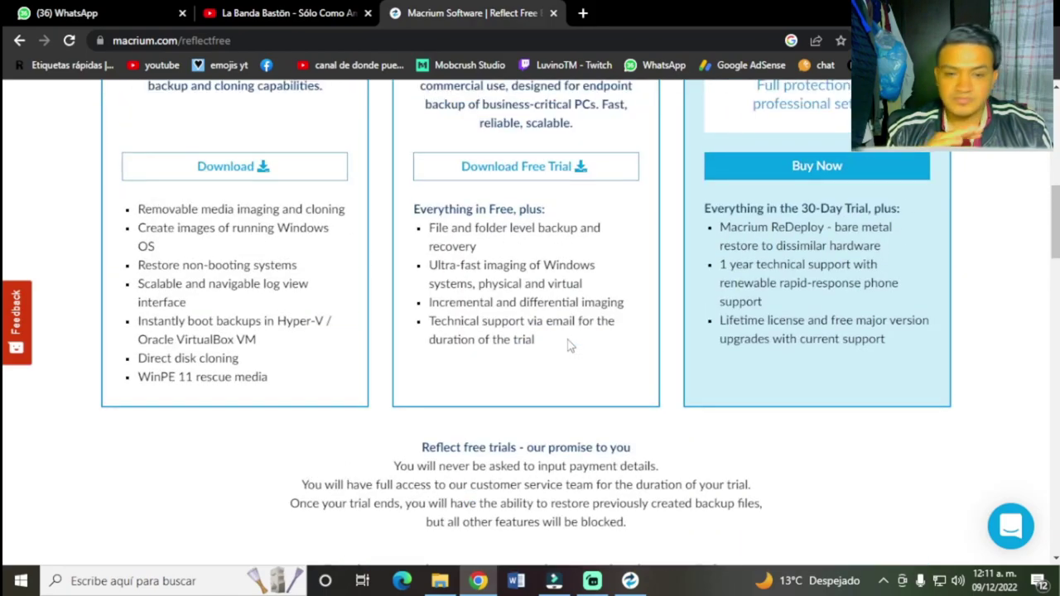
pyautogui.scroll(2, 568, 346)
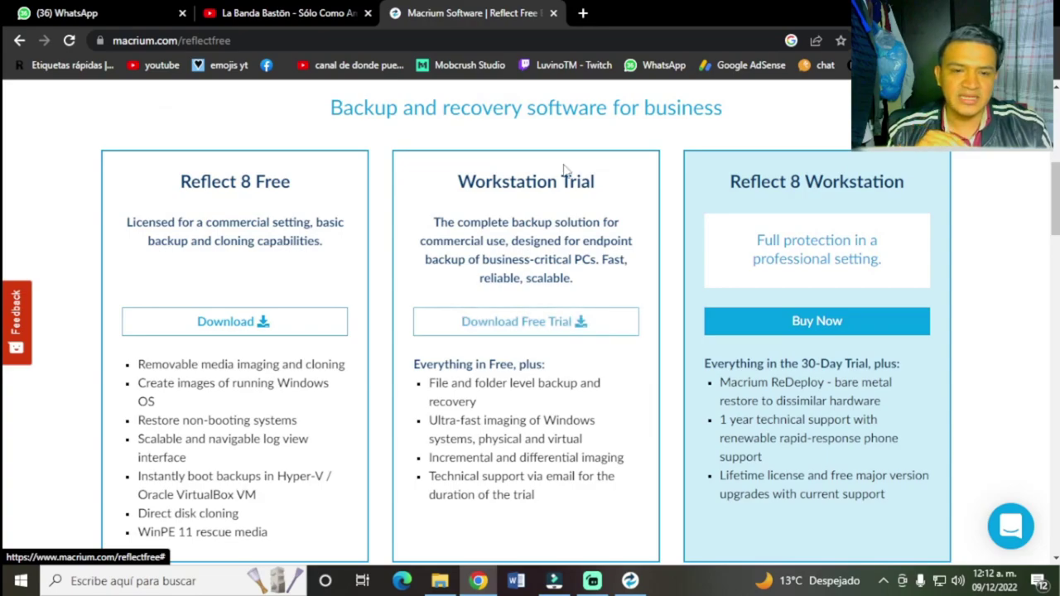
pyautogui.moveTo(459, 182); pyautogui.dragTo(563, 184)
pyautogui.scroll(-8, 513, 248)
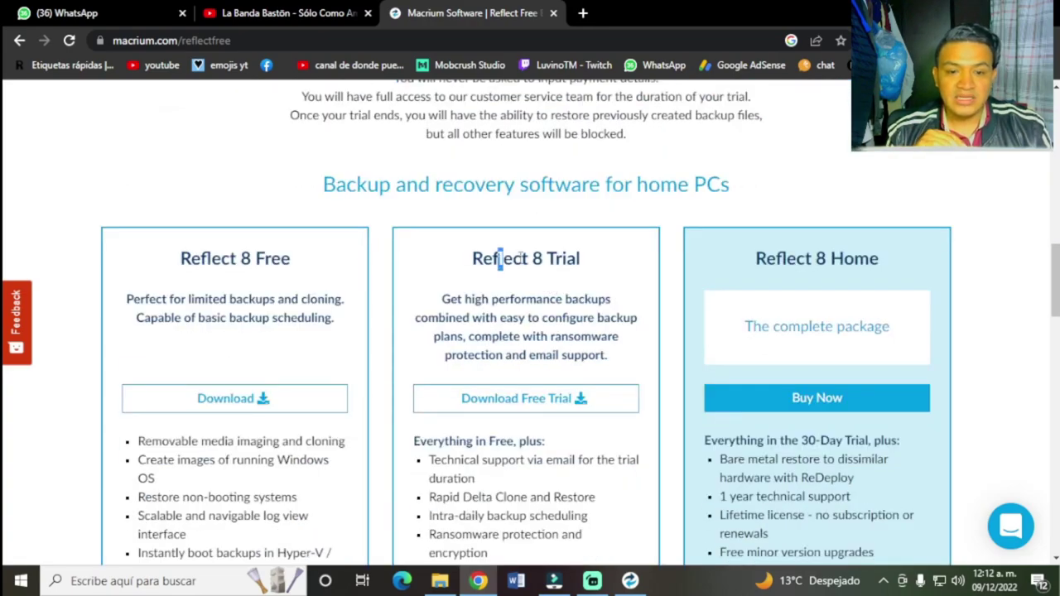
pyautogui.moveTo(500, 261); pyautogui.dragTo(580, 263)
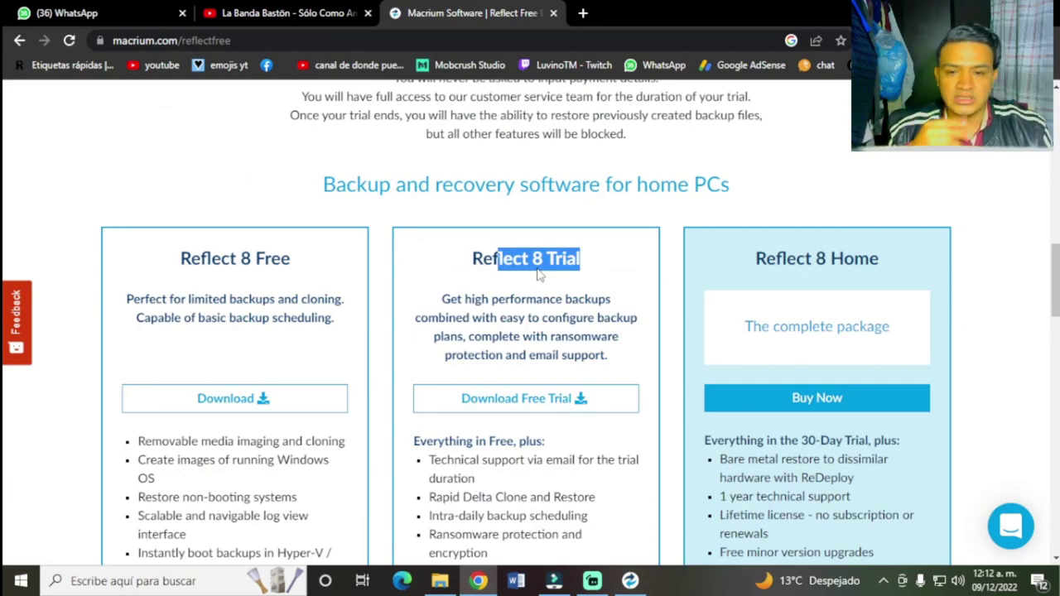
# Compare the Reflect 8 Free offer for business with the one for home PCs.
pyautogui.scroll(8, 537, 274)
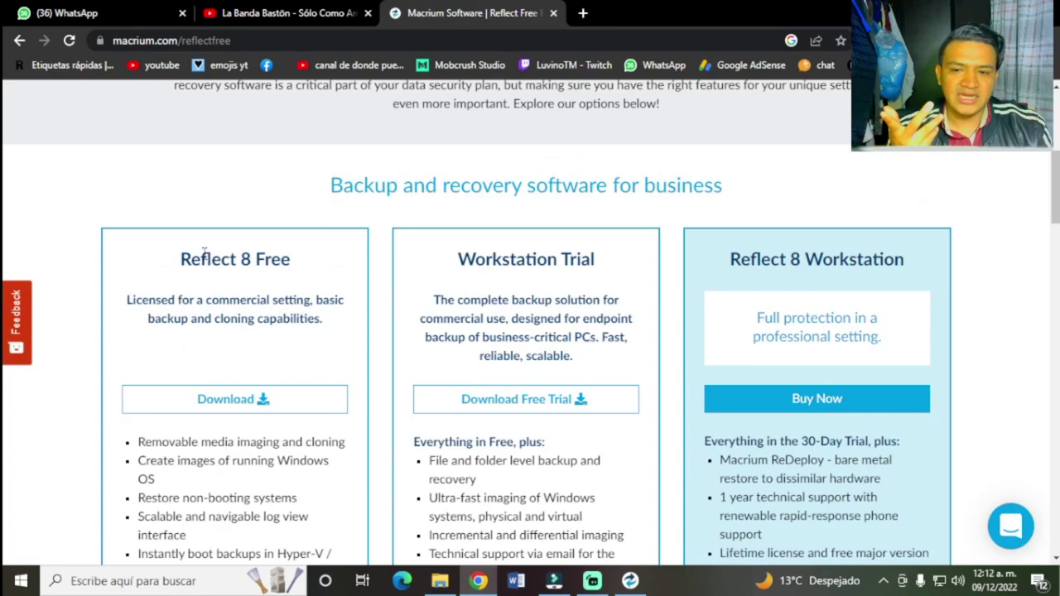
pyautogui.moveTo(204, 252); pyautogui.dragTo(278, 260)
pyautogui.moveTo(654, 182); pyautogui.dragTo(723, 187)
pyautogui.scroll(-8, 386, 360)
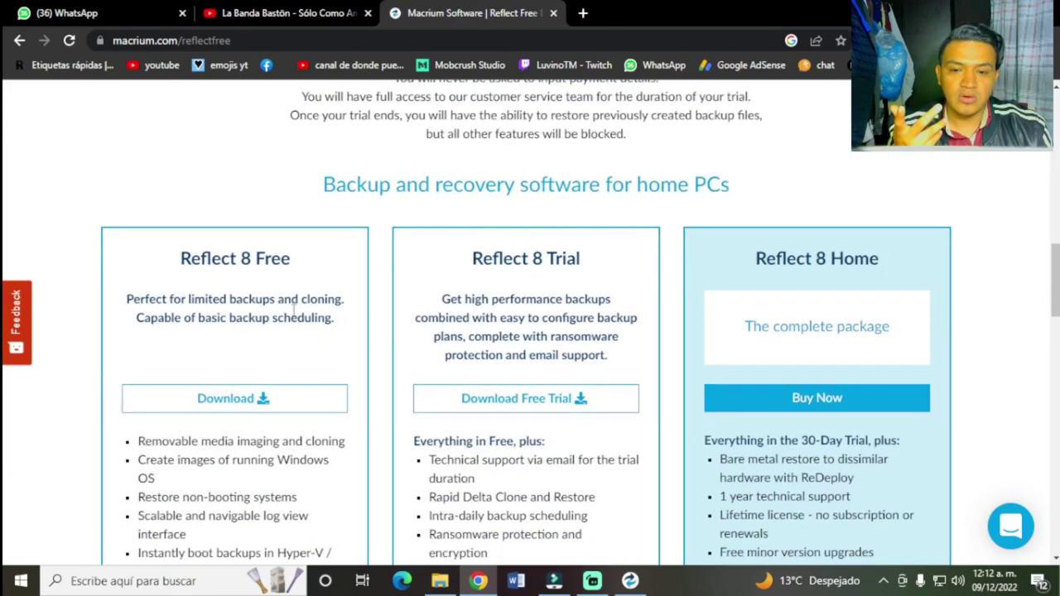
pyautogui.moveTo(208, 260); pyautogui.dragTo(382, 259)
pyautogui.moveTo(649, 189); pyautogui.dragTo(730, 189)
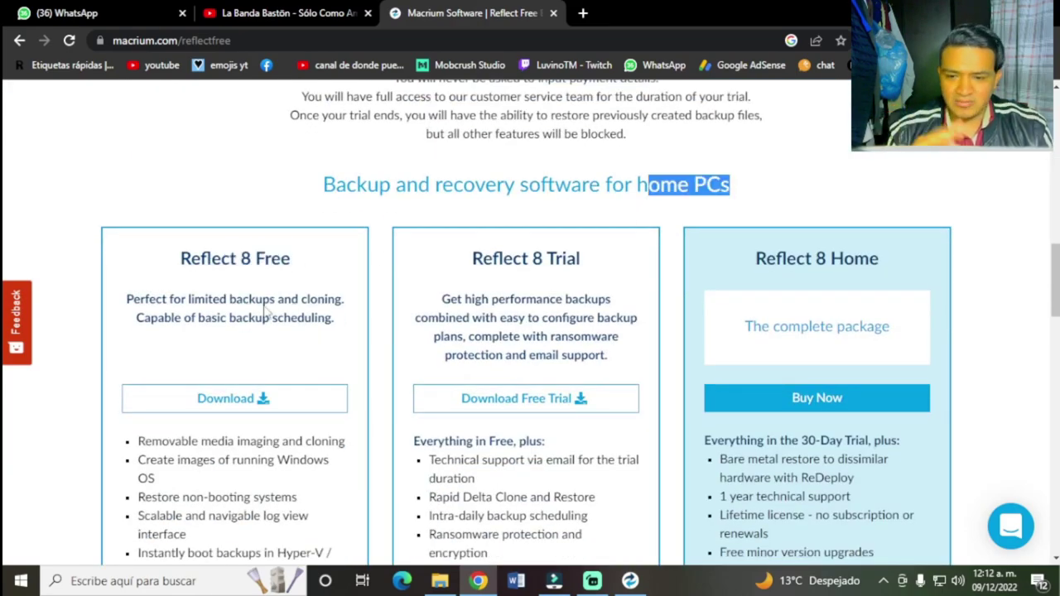
pyautogui.scroll(4, 444, 333)
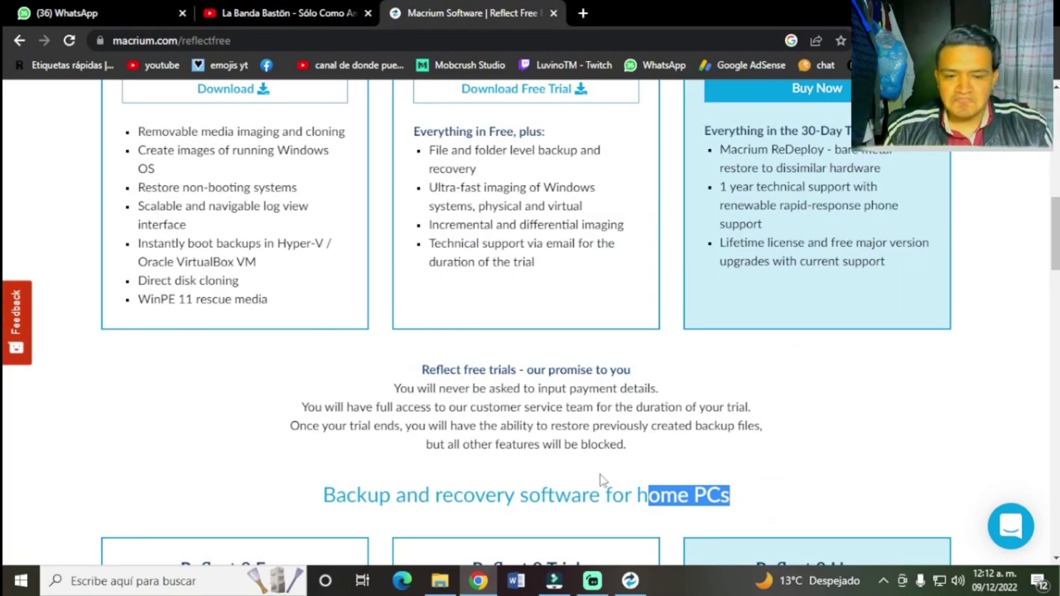
pyautogui.scroll(3, 629, 484)
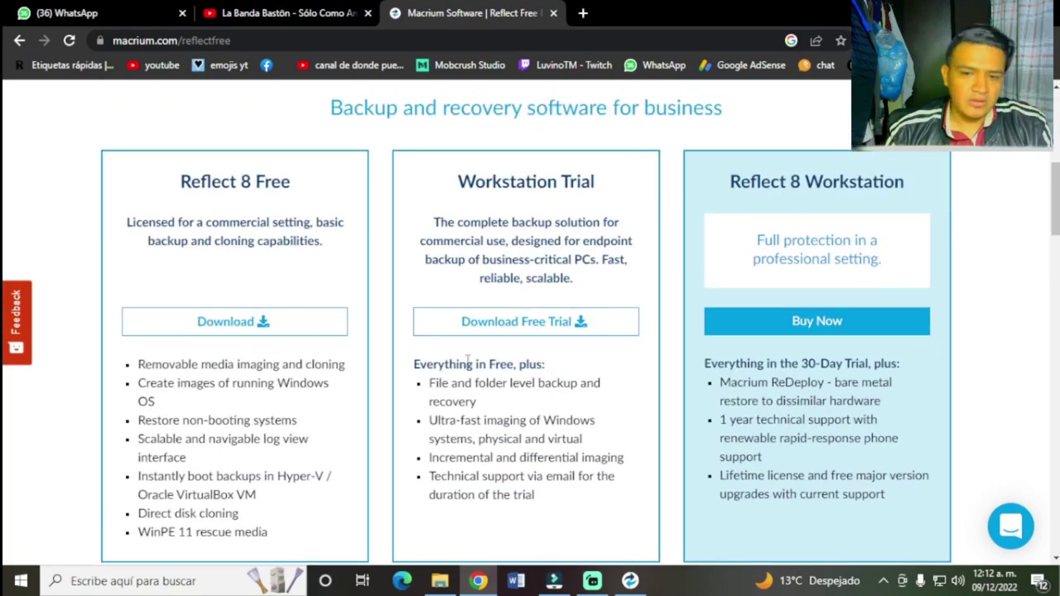
# Open the download form for the business Reflect 8 Free, choose the commercial free license, and close the form without continuing.
pyautogui.click(260, 322)
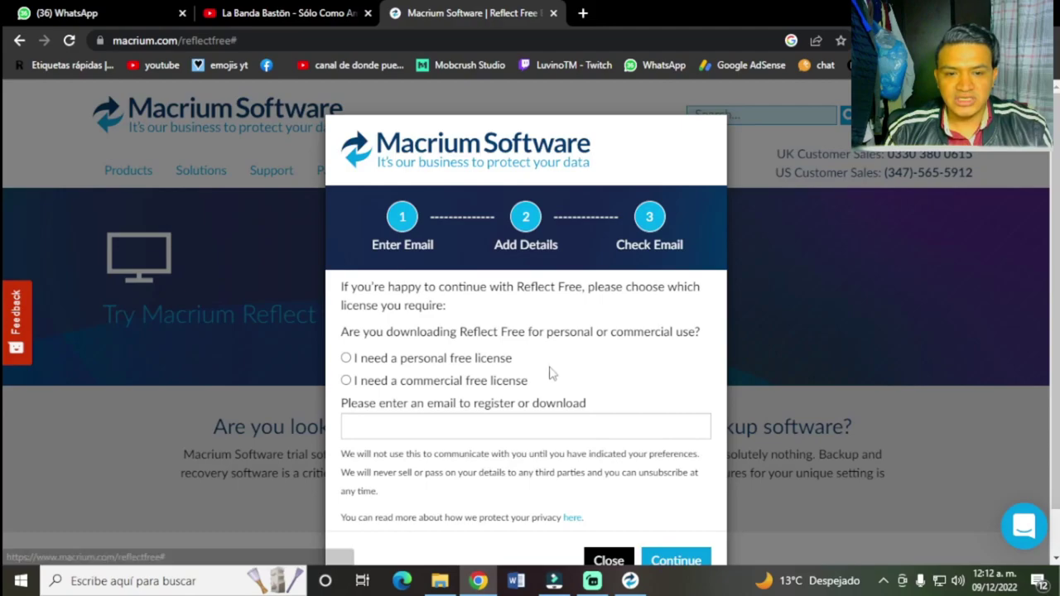
pyautogui.scroll(-1, 549, 418)
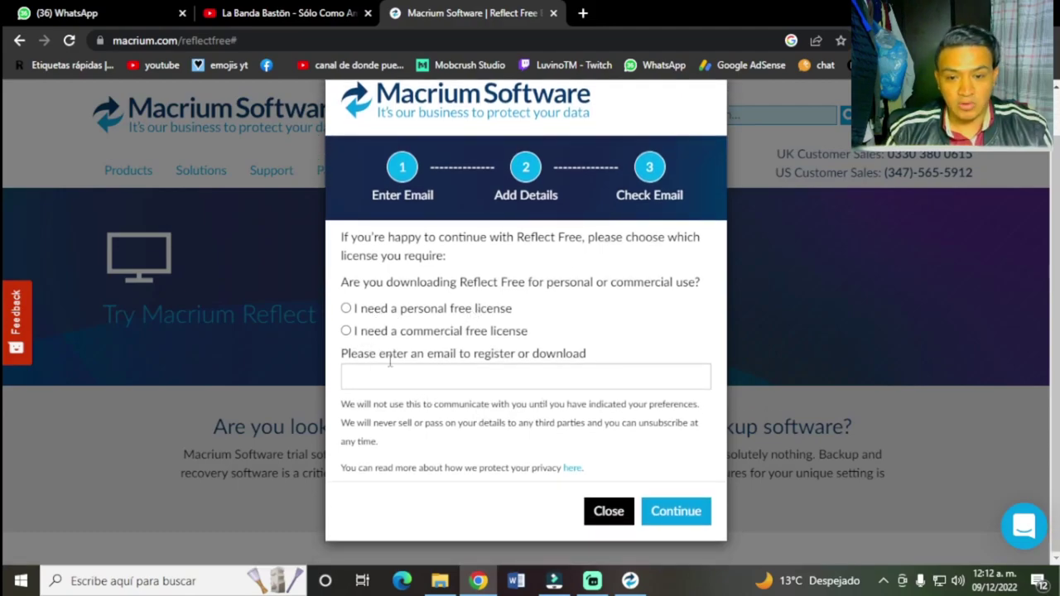
pyautogui.moveTo(368, 314); pyautogui.dragTo(513, 313)
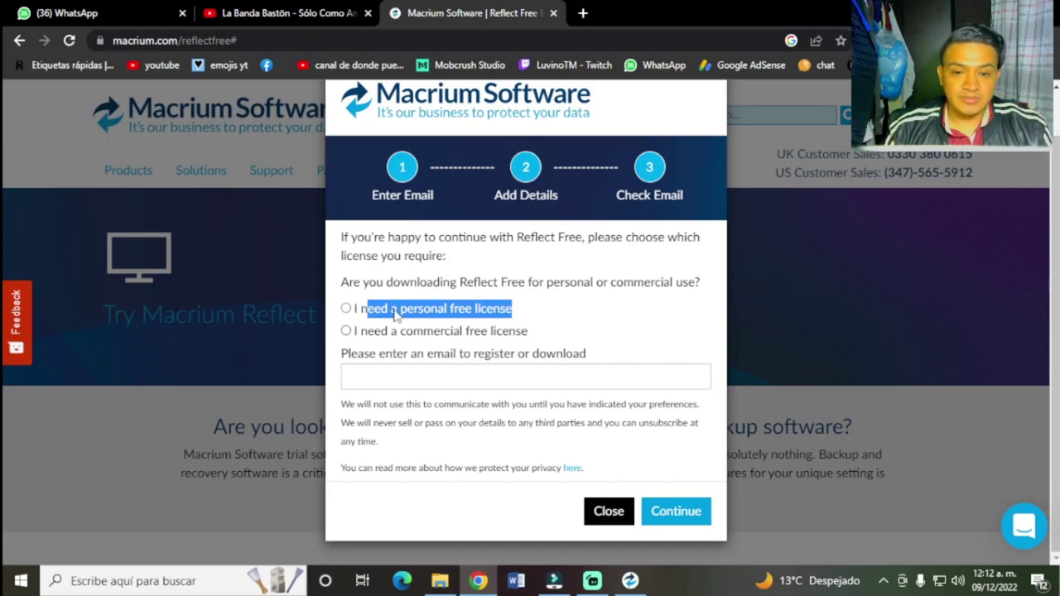
pyautogui.click(422, 332)
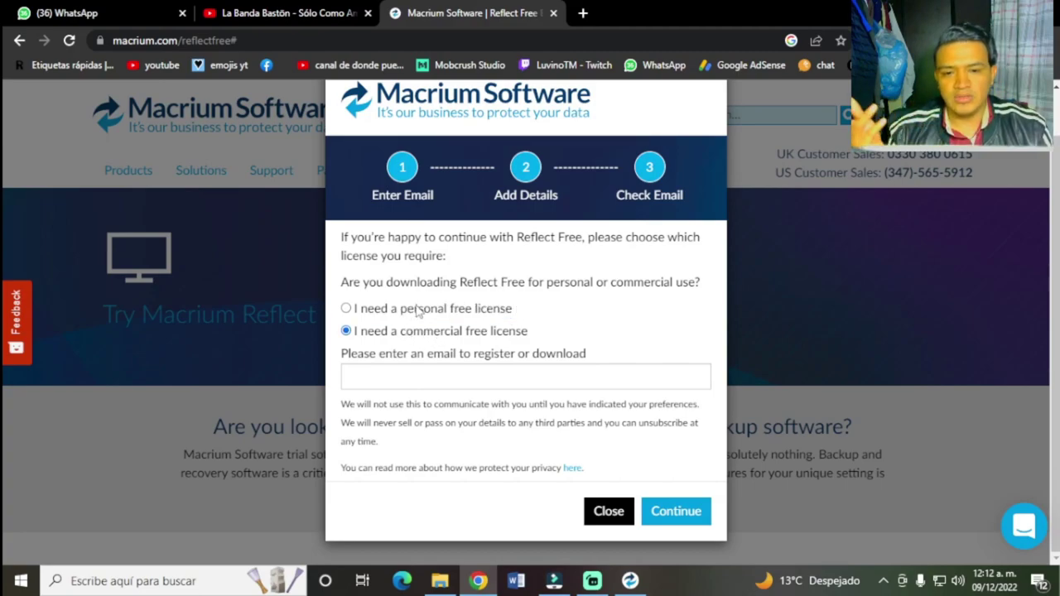
pyautogui.click(502, 375)
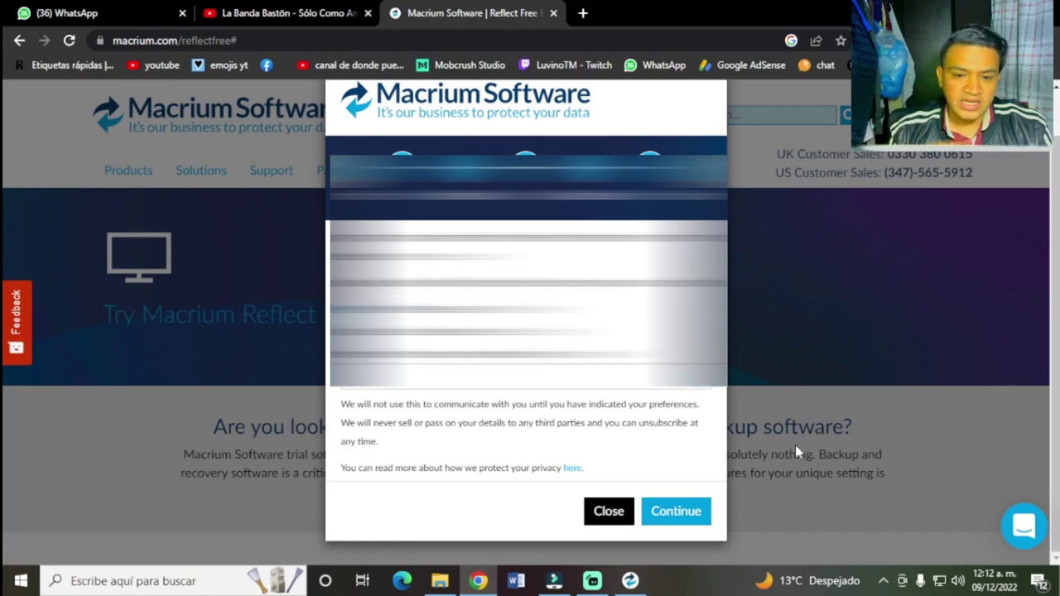
pyautogui.click(607, 512)
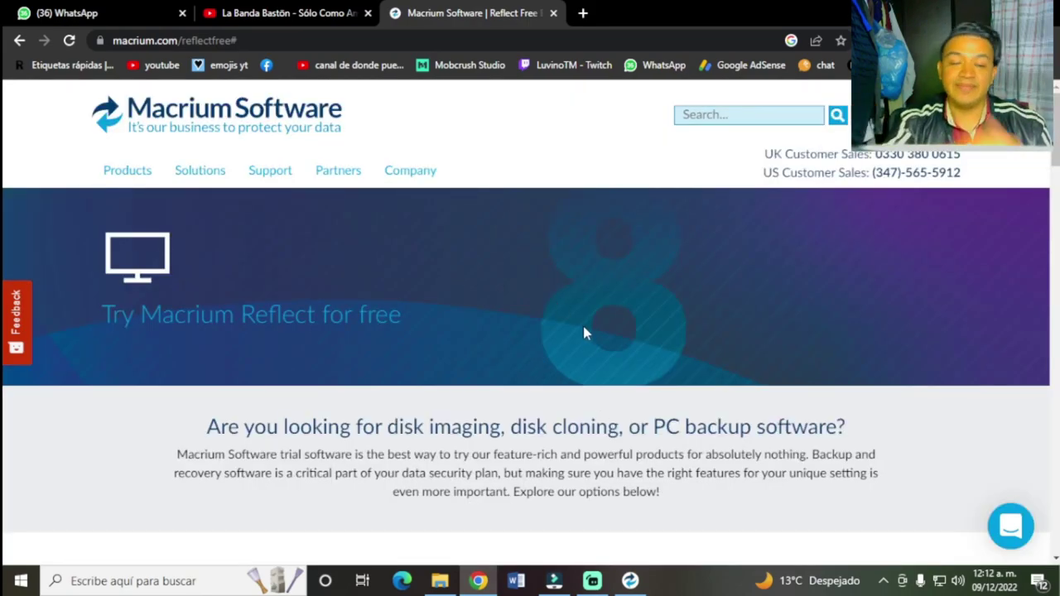
# Switch to Macrium Reflect, review the existing backups and the backup logs, and return to the backup creation view.
pyautogui.click(630, 581)
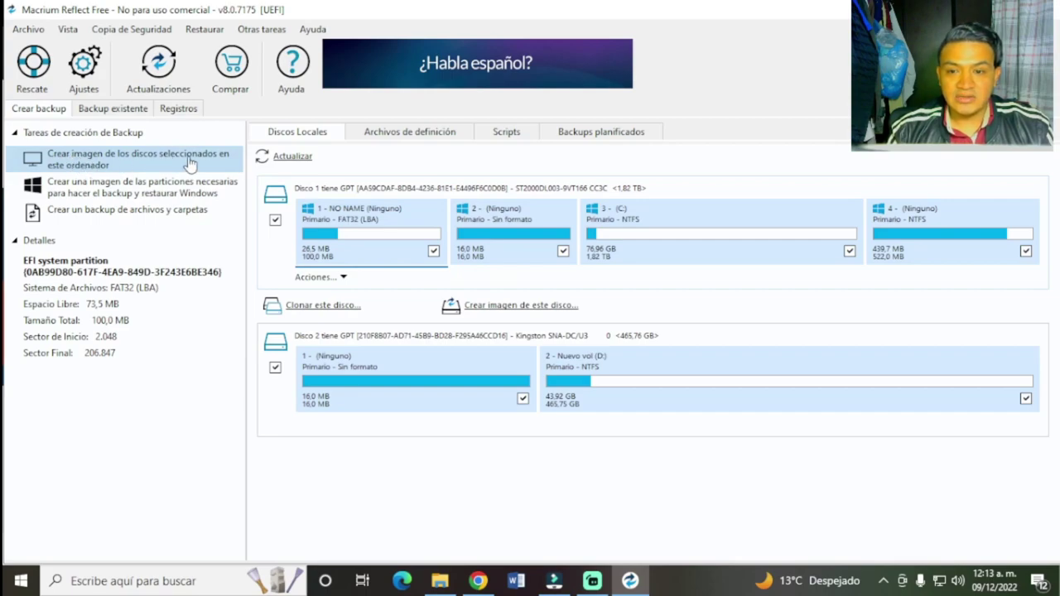
pyautogui.click(109, 109)
pyautogui.click(179, 110)
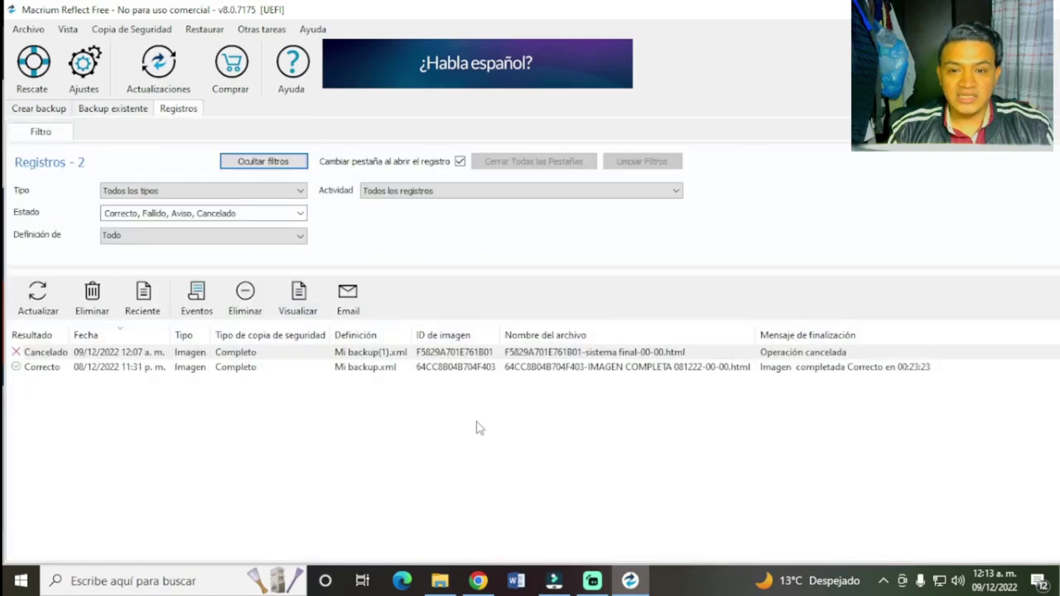
pyautogui.click(51, 115)
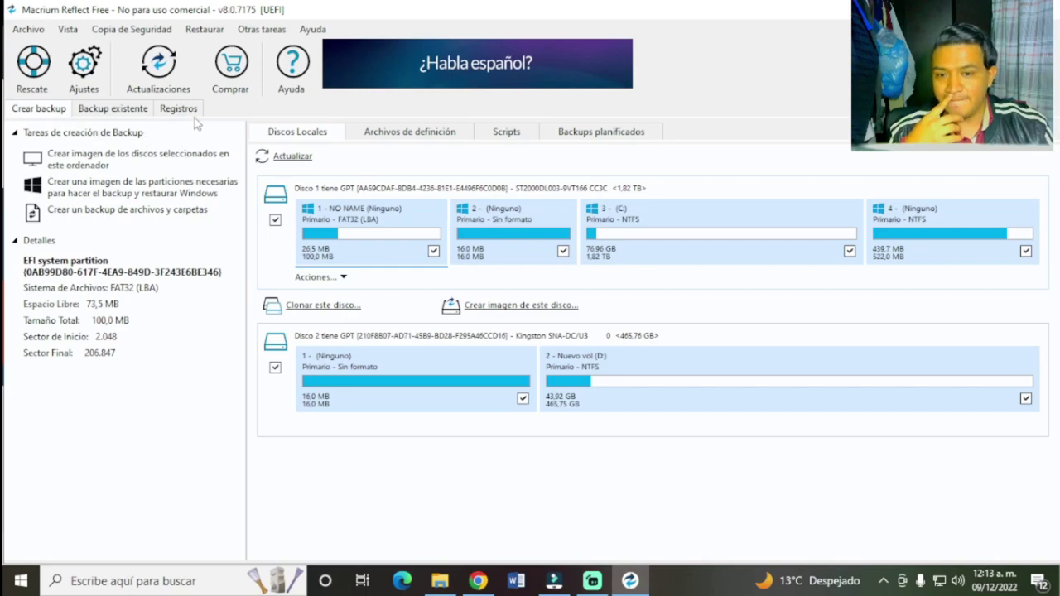
pyautogui.click(31, 29)
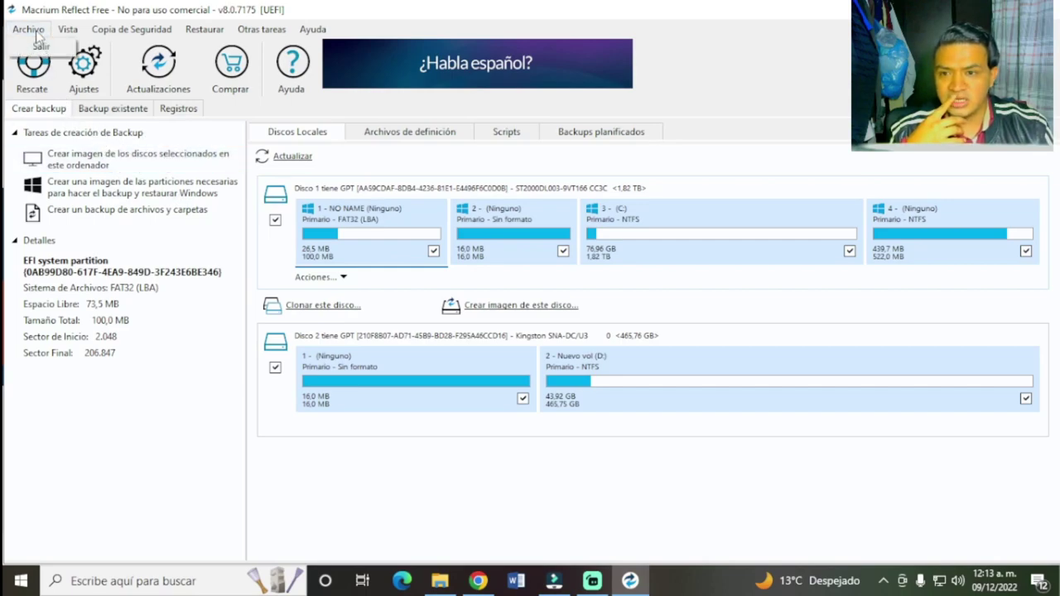
pyautogui.click(36, 33)
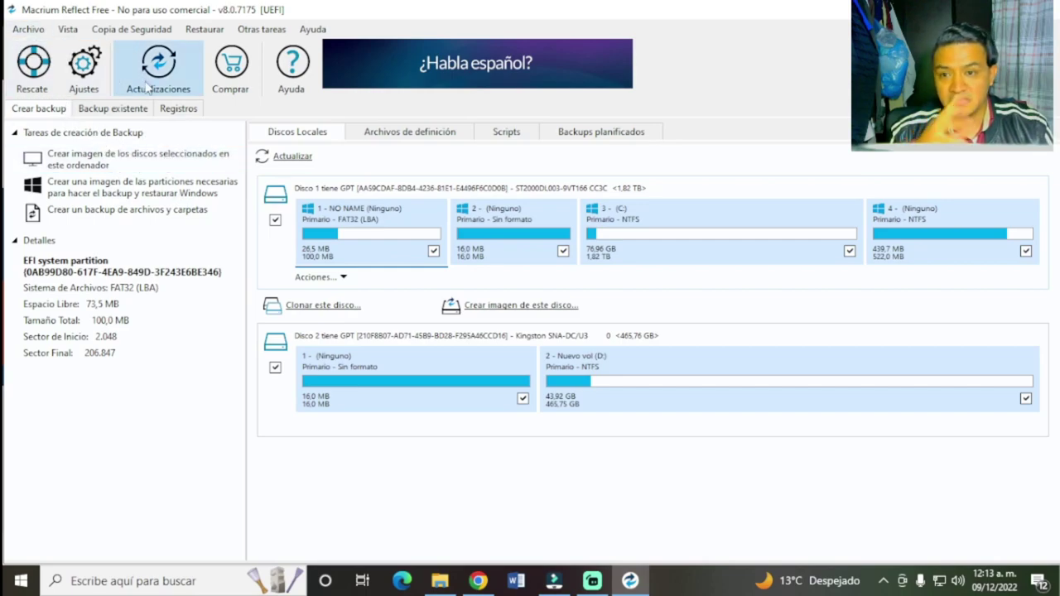
# Start a disk image of this computer's selected disks and exclude disk 2, the Kingston drive, from the source.
pyautogui.click(83, 162)
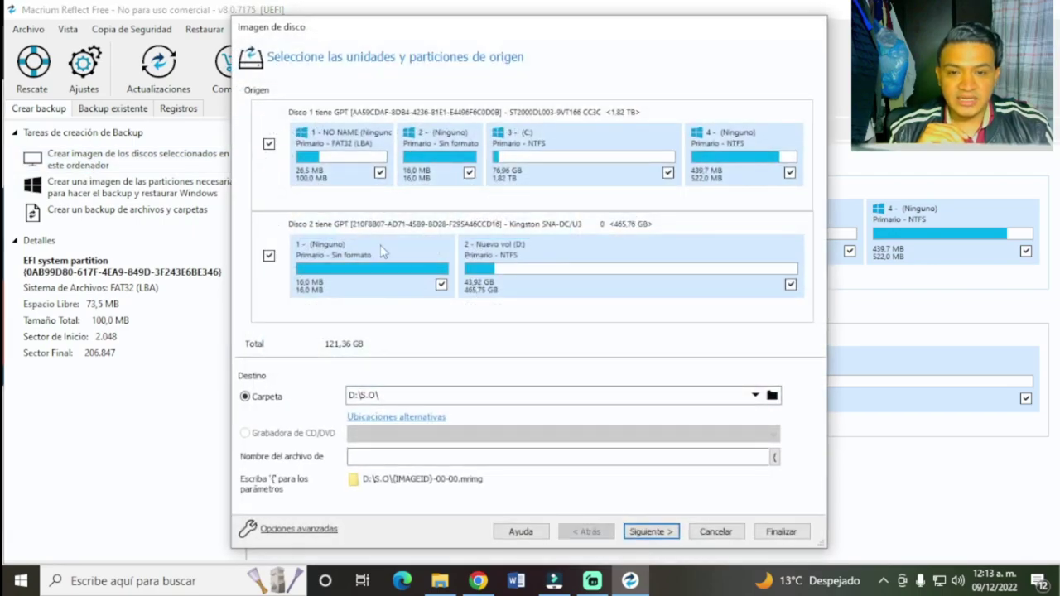
pyautogui.click(268, 256)
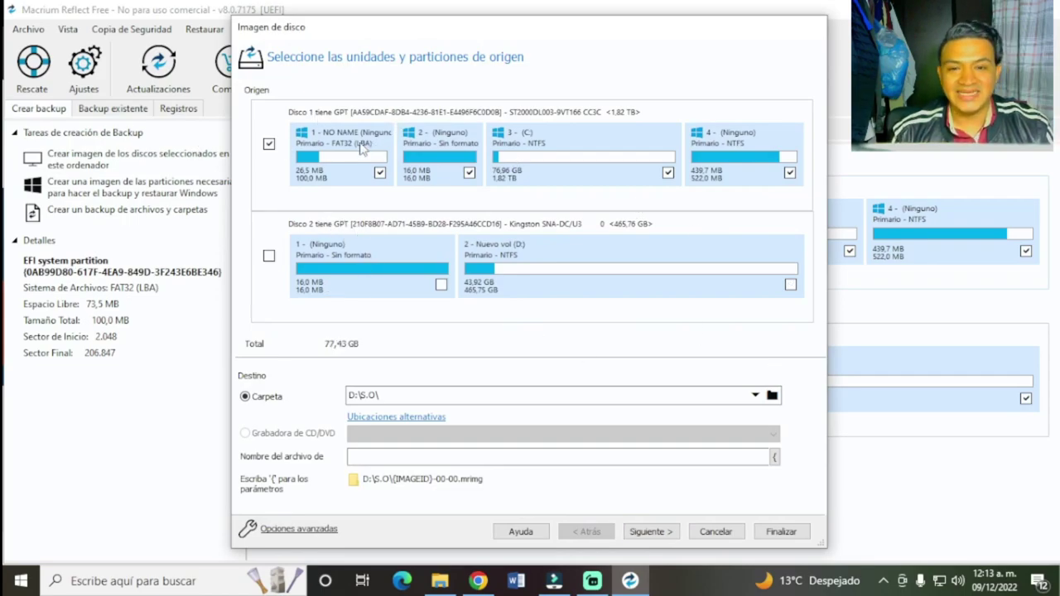
pyautogui.moveTo(462, 551); pyautogui.dragTo(407, 560)
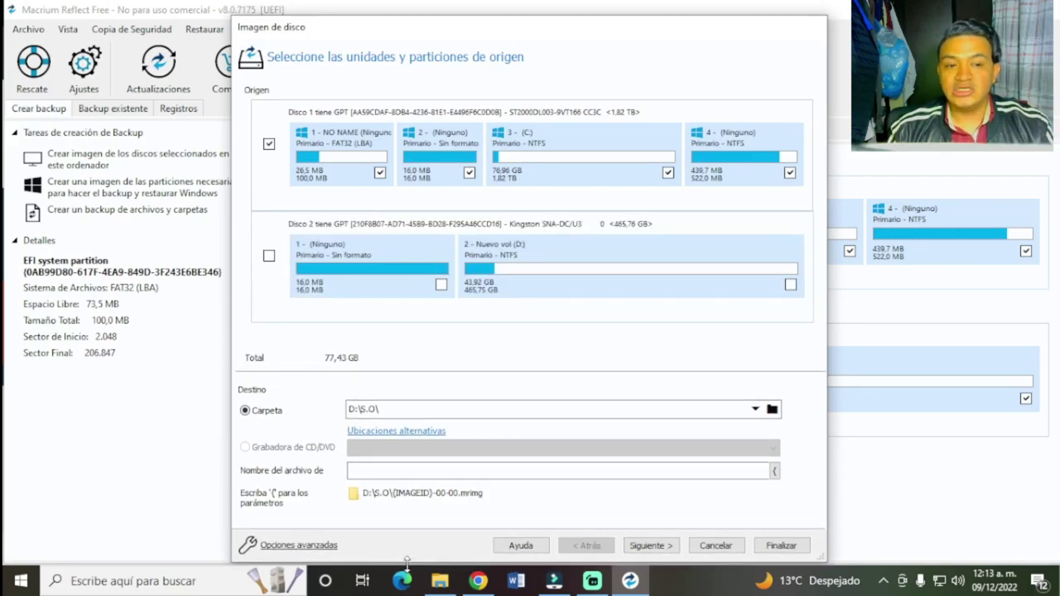
# Try to continue with disk 2 also included and D:\S.O\ as the destination folder, and exclude disk 2 again.
pyautogui.click(269, 258)
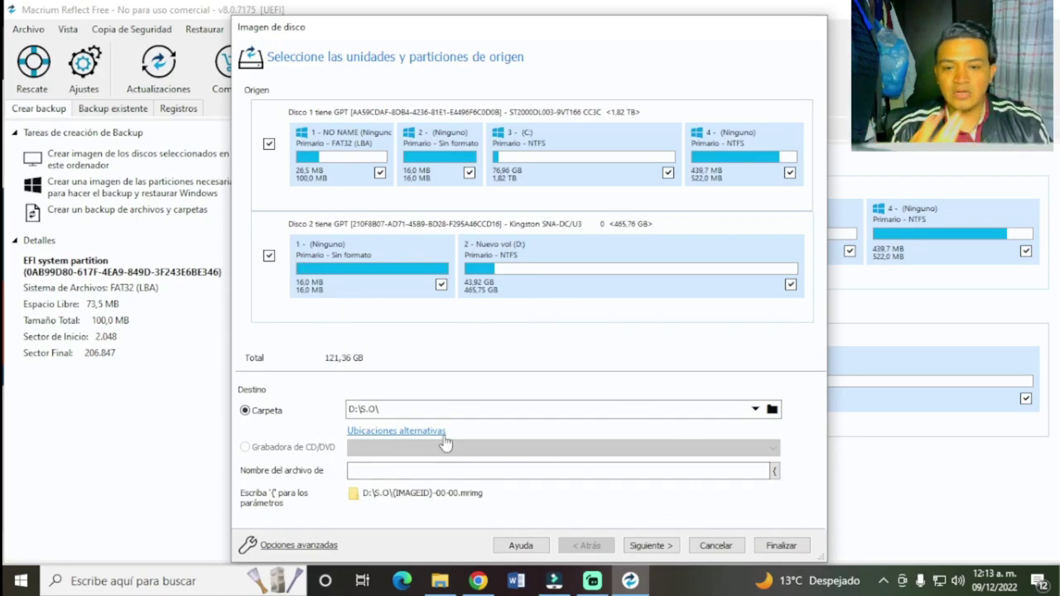
pyautogui.click(656, 547)
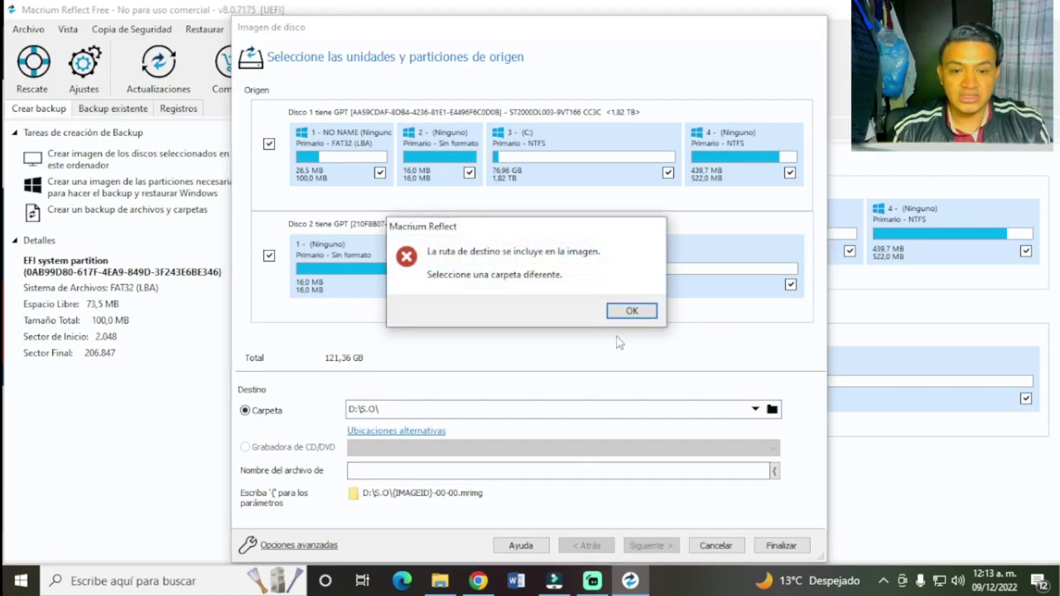
pyautogui.click(632, 311)
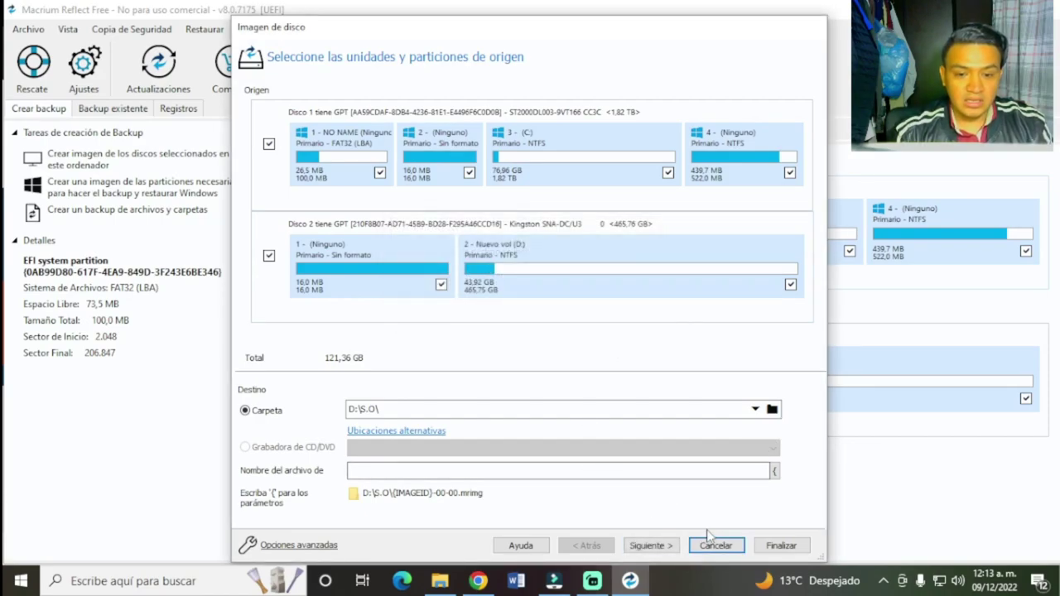
pyautogui.click(667, 547)
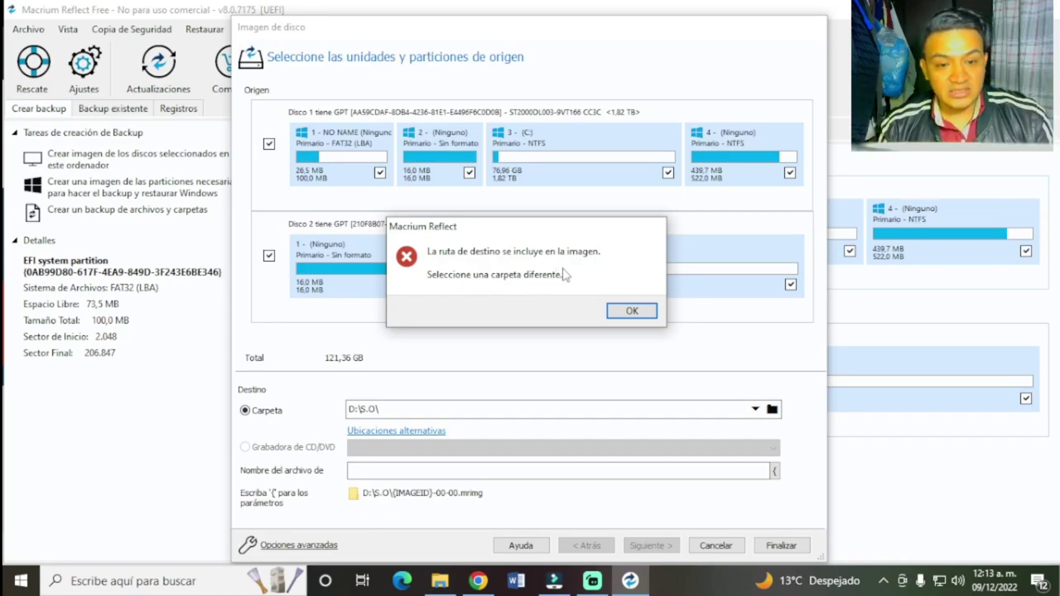
pyautogui.click(628, 311)
pyautogui.click(393, 412)
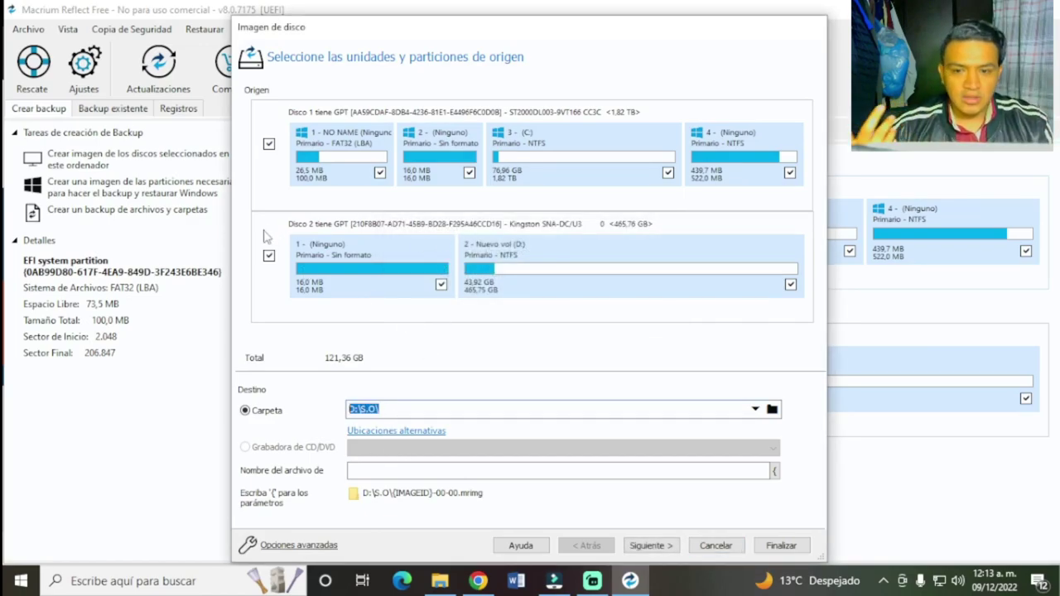
pyautogui.click(269, 256)
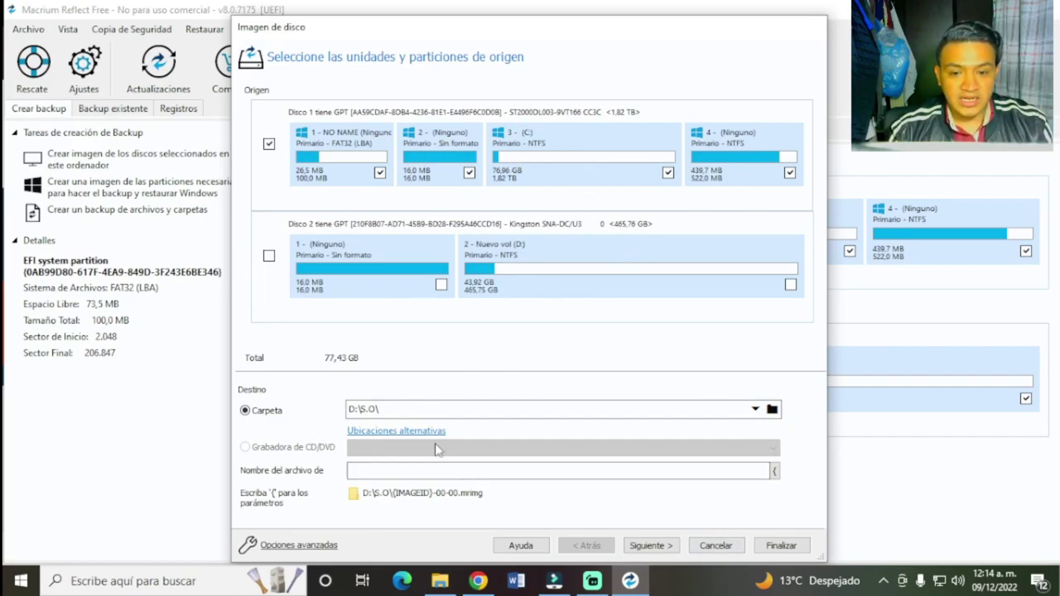
# Name the image file "imagen 2023" and continue to the backup plan settings.
pyautogui.click(470, 473)
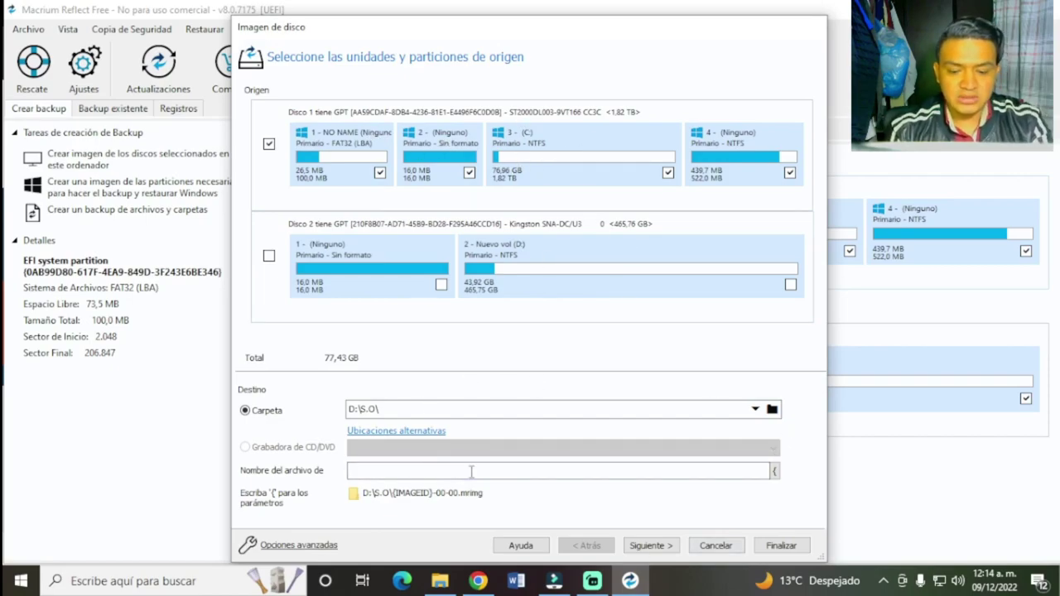
pyautogui.write('imagen ')
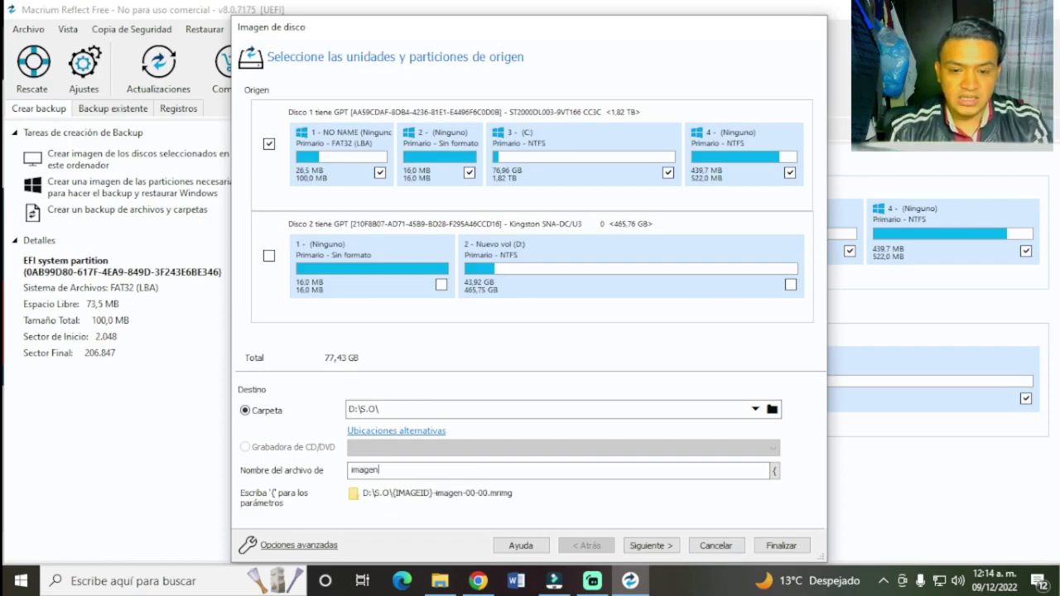
pyautogui.write('2022')
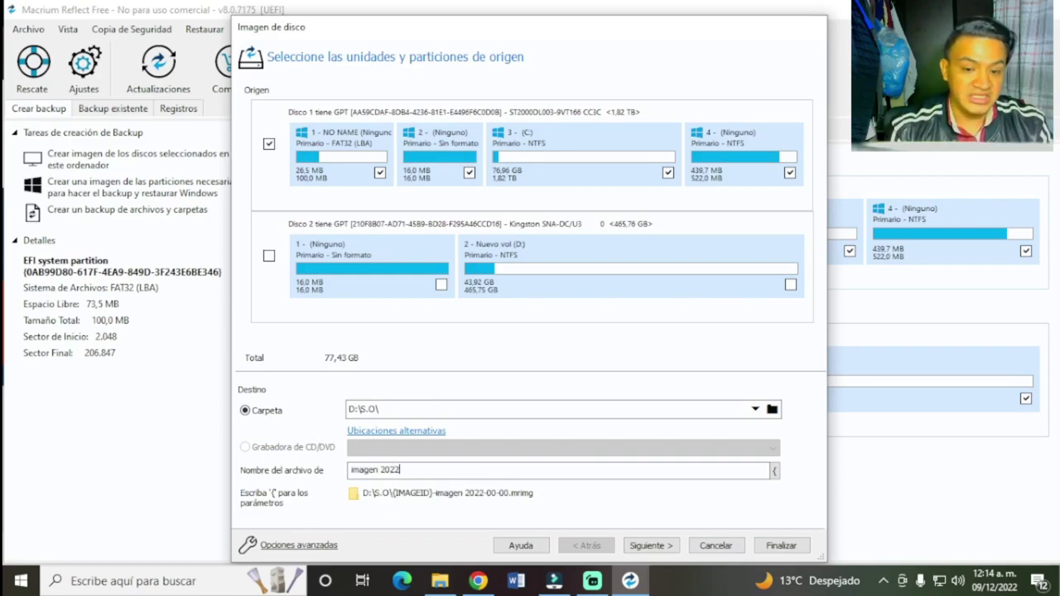
pyautogui.press('BackSpace')
pyautogui.write('3')
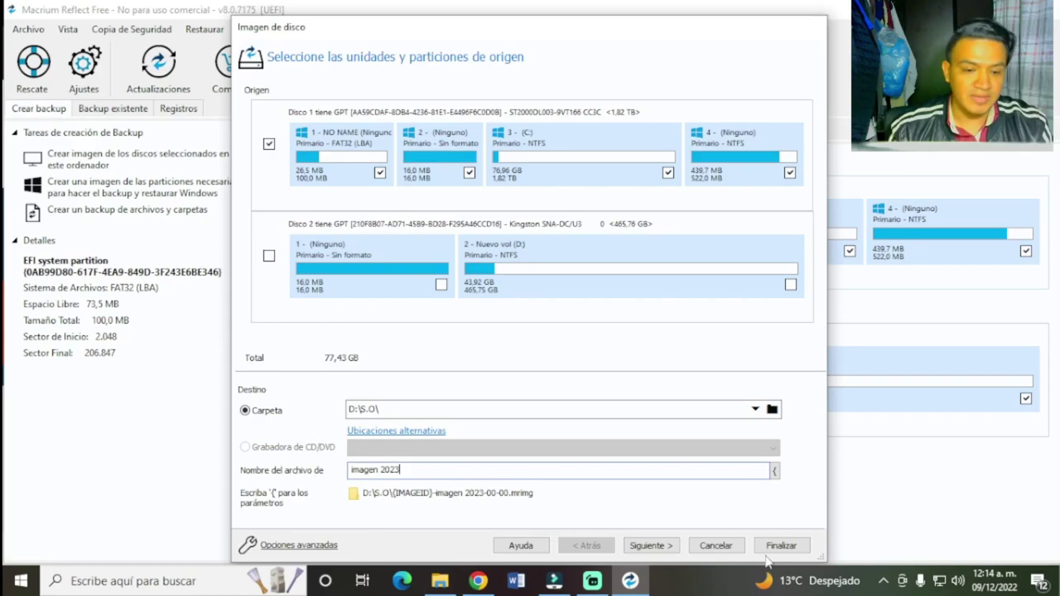
pyautogui.click(661, 548)
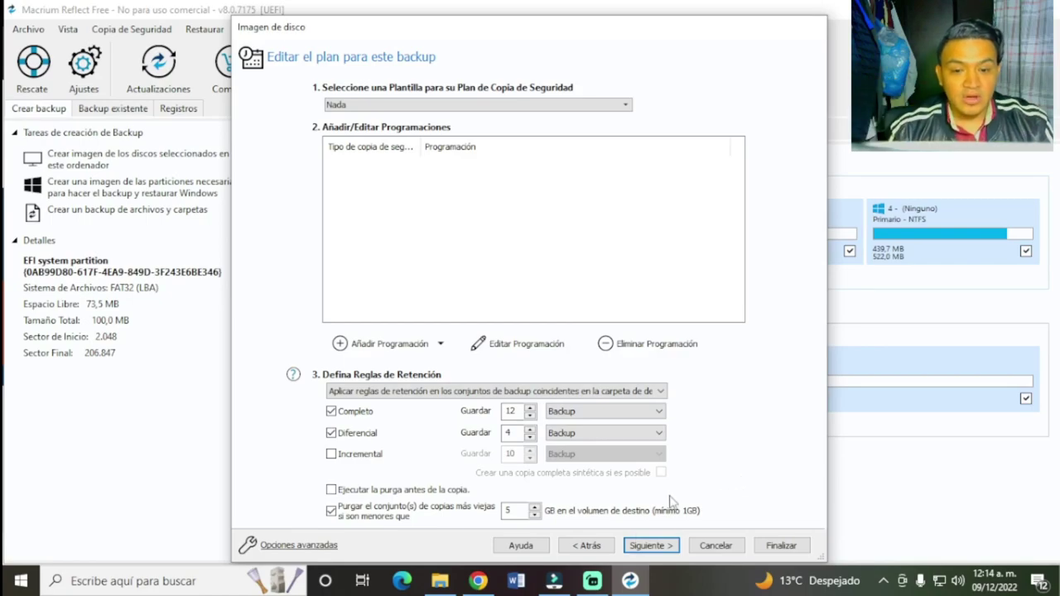
# Accept the backup plan without a schedule or template, and review the image summary's retention rules, destination and disk operations.
pyautogui.click(674, 548)
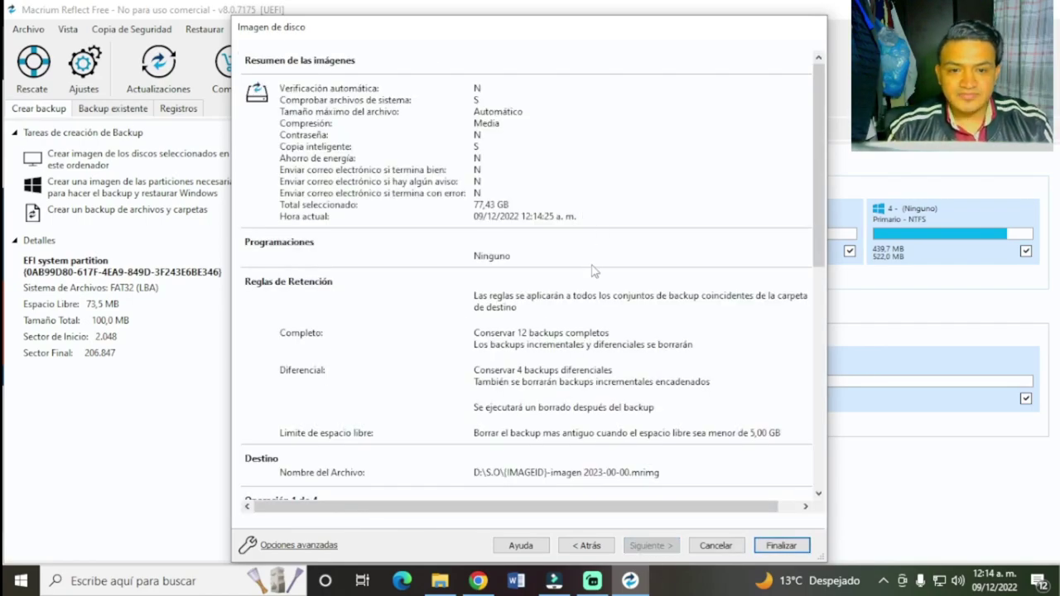
pyautogui.scroll(-8, 633, 398)
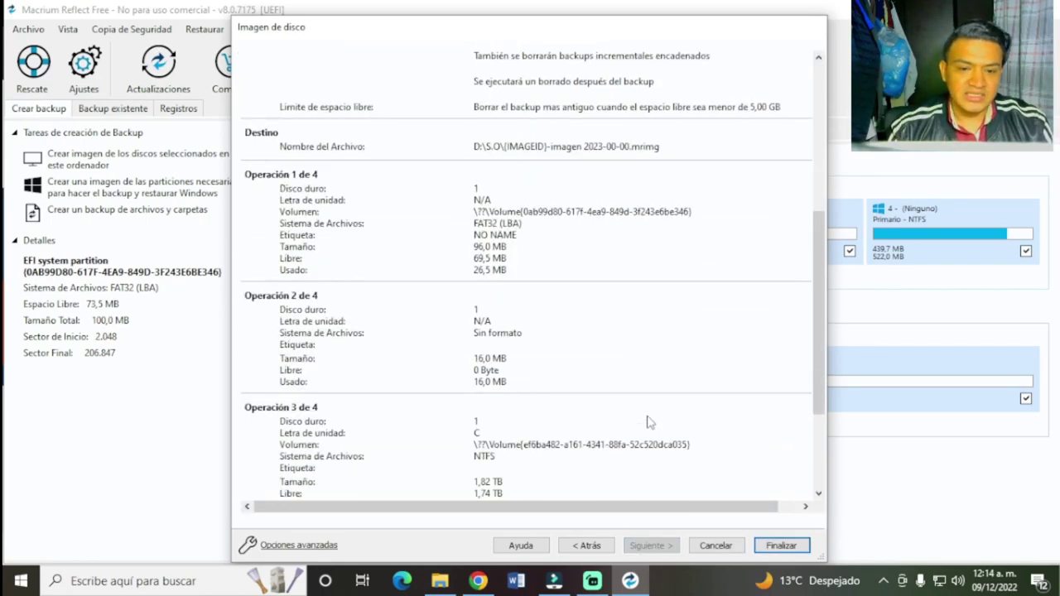
pyautogui.scroll(-5, 649, 423)
pyautogui.scroll(4, 648, 422)
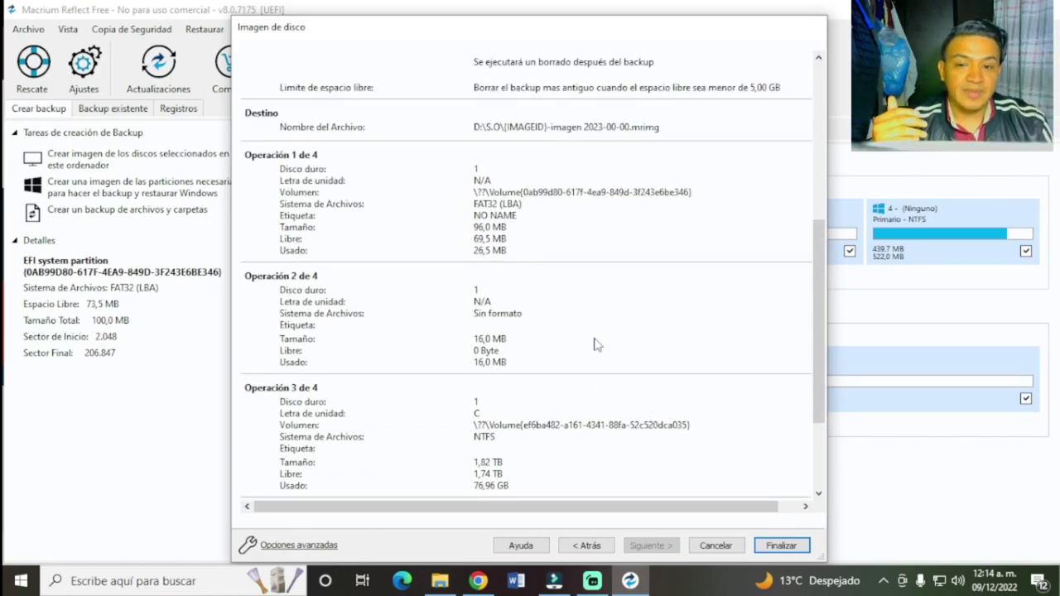
pyautogui.scroll(-3, 588, 331)
pyautogui.scroll(10, 638, 439)
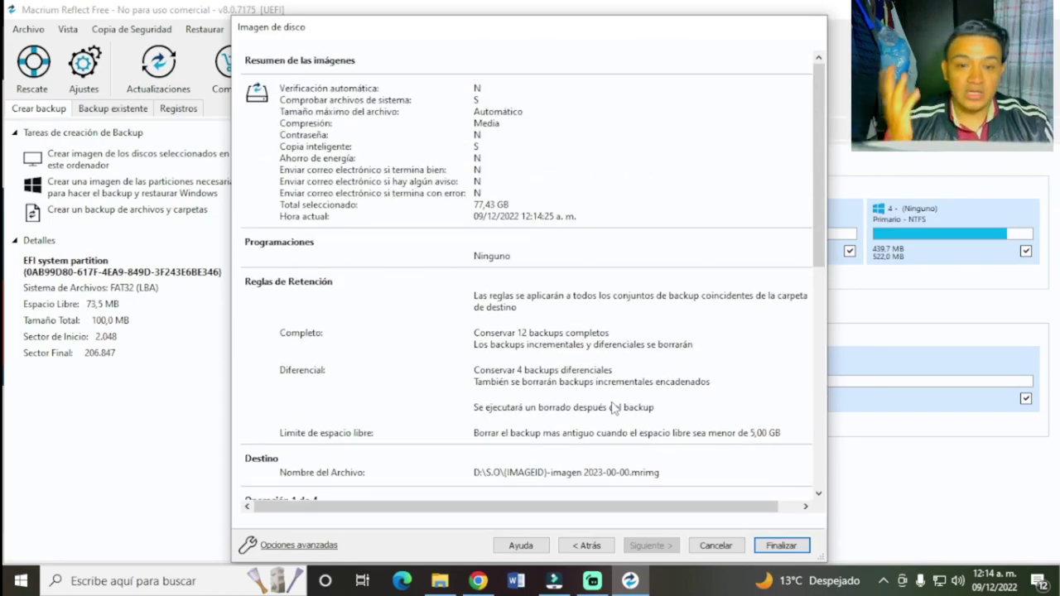
# Finish the image setup, running the backup immediately and saving its definition as "Mi backup(2)", and dismiss the start notification.
pyautogui.click(781, 546)
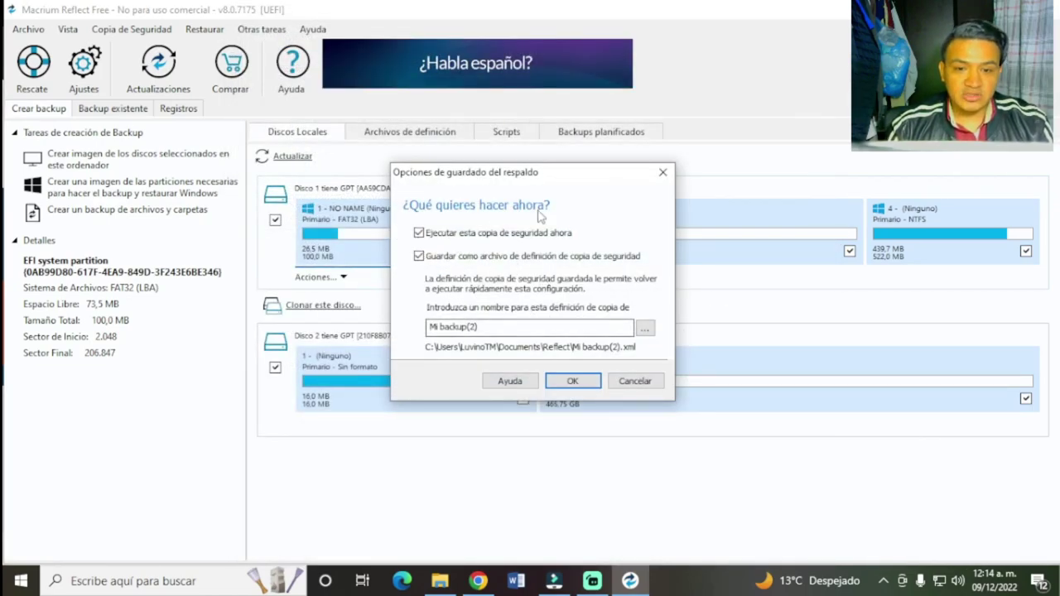
pyautogui.click(573, 382)
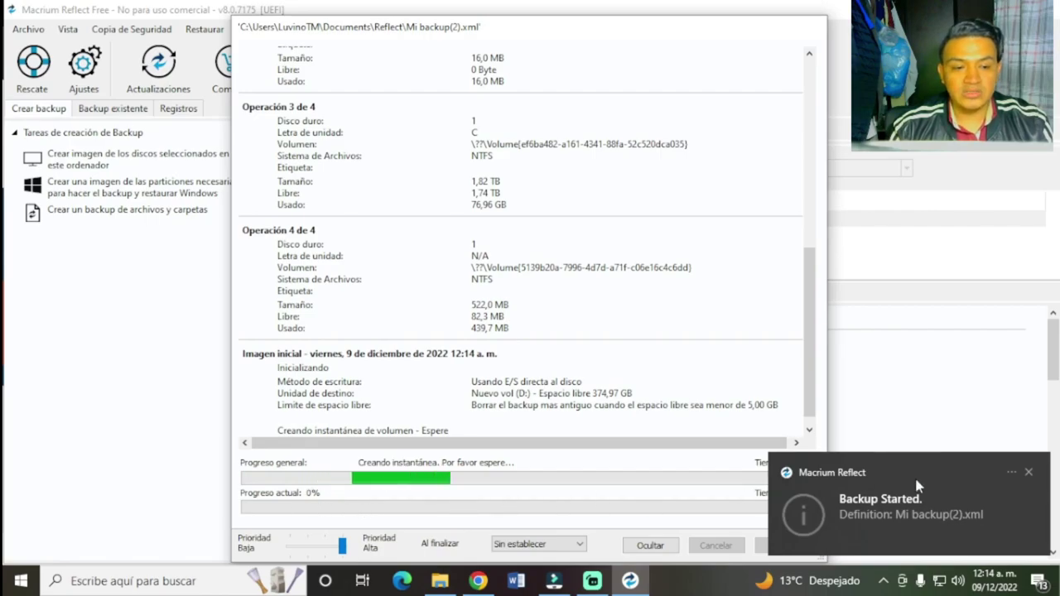
pyautogui.click(1028, 472)
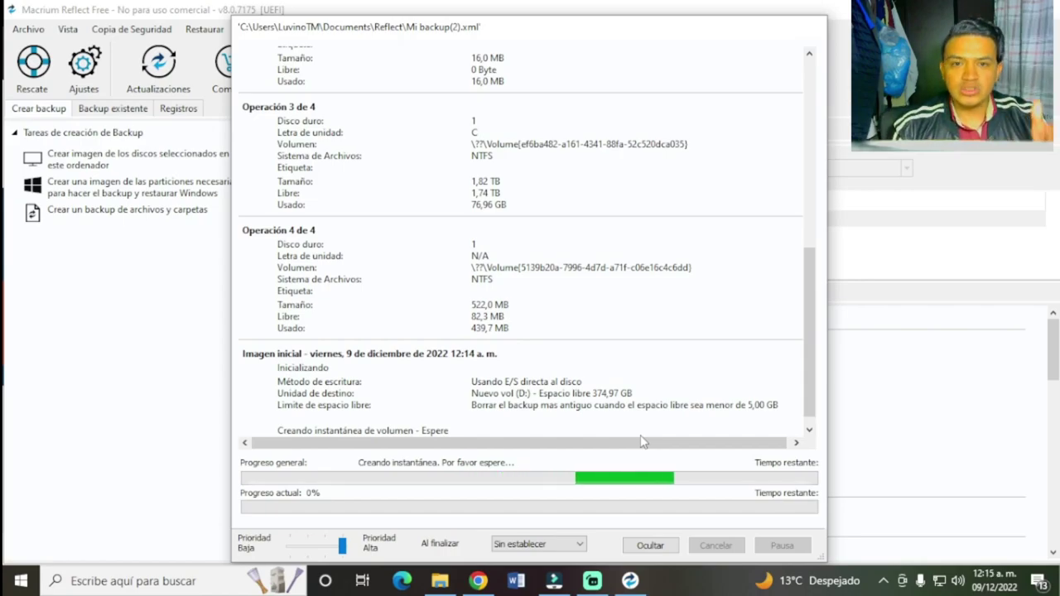
# Check the computer's drives in File Explorer, and cancel the running image backup in Macrium Reflect.
pyautogui.click(441, 579)
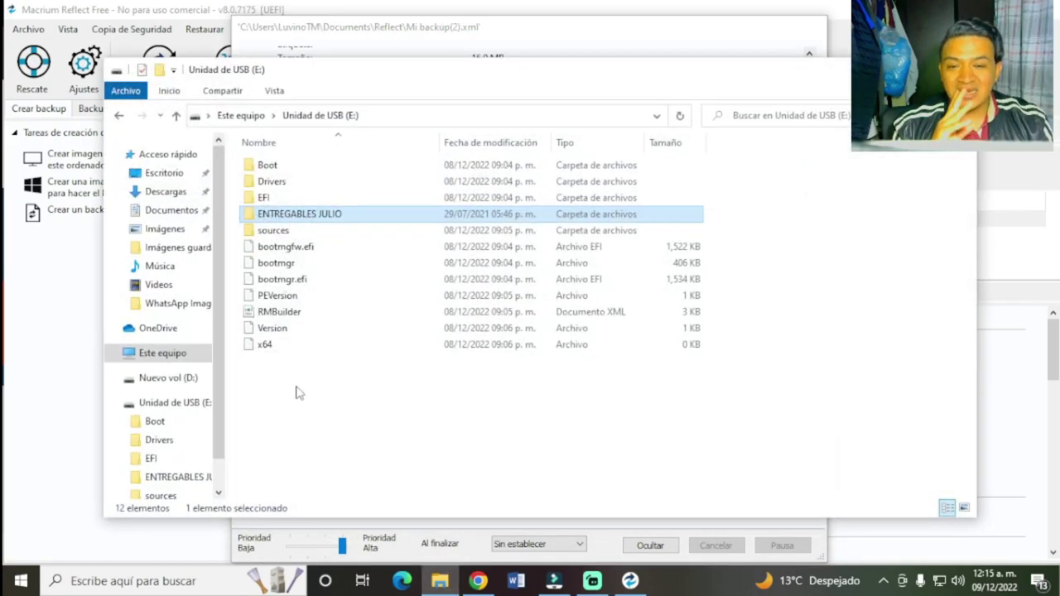
pyautogui.click(195, 355)
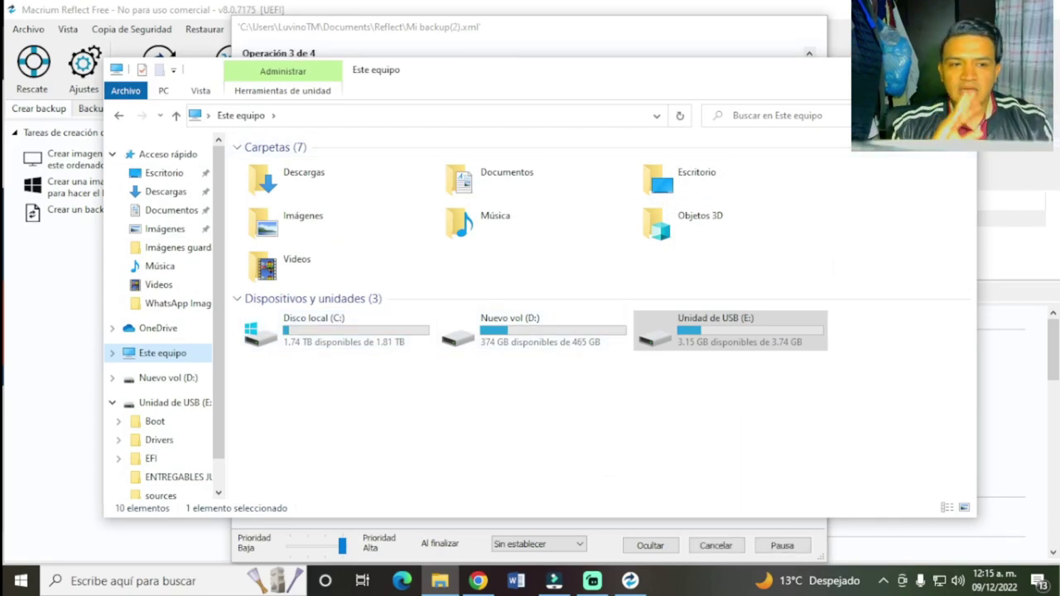
pyautogui.click(630, 580)
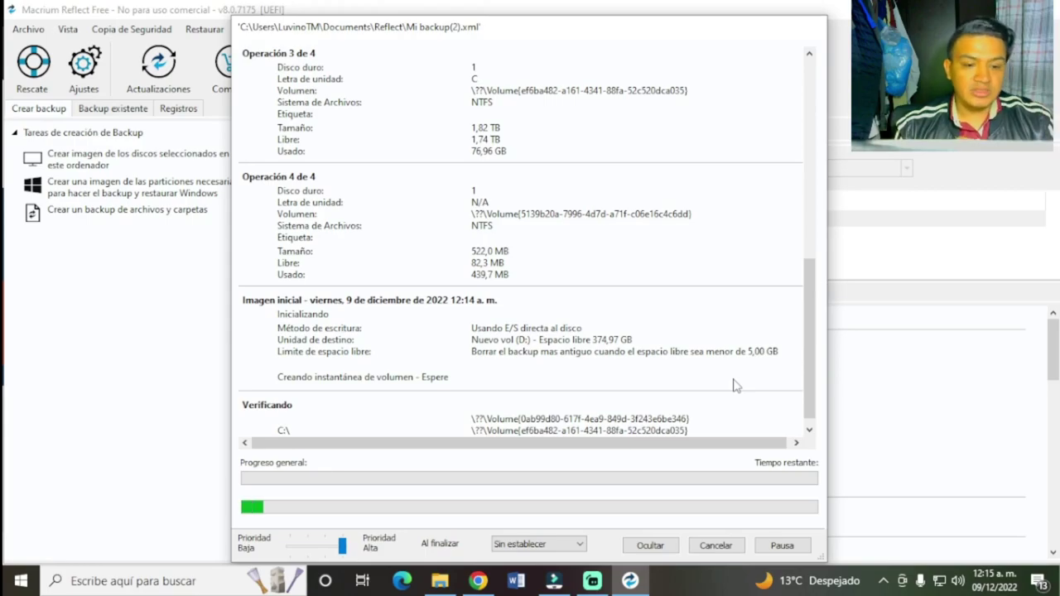
pyautogui.click(711, 546)
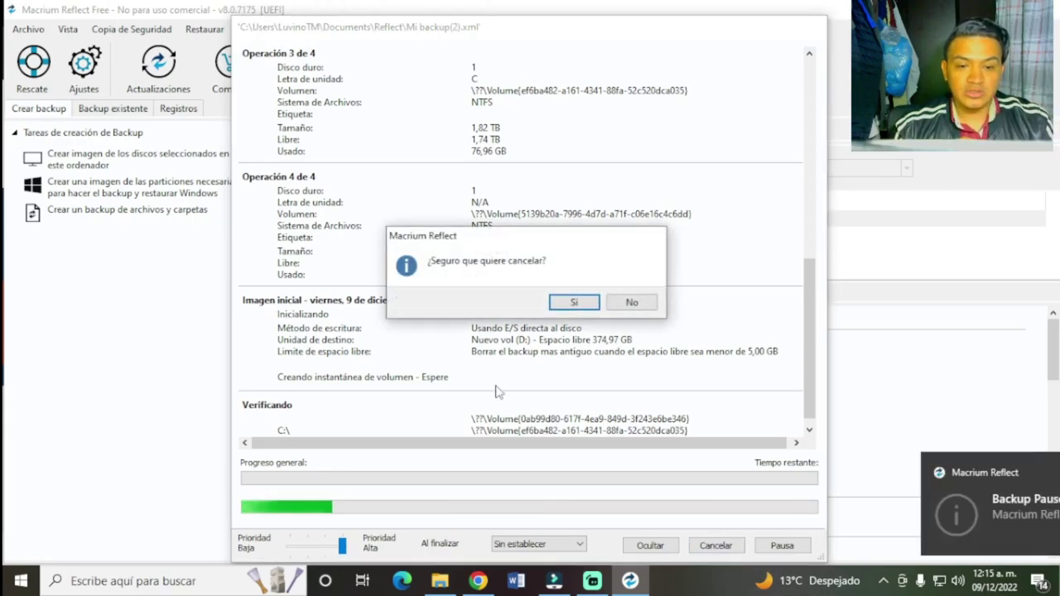
pyautogui.click(572, 301)
# Switch to File Explorer, open the S.O folder on drive D: and examine the existing image file "IMAGEN COMPLETA 081222".
pyautogui.click(440, 580)
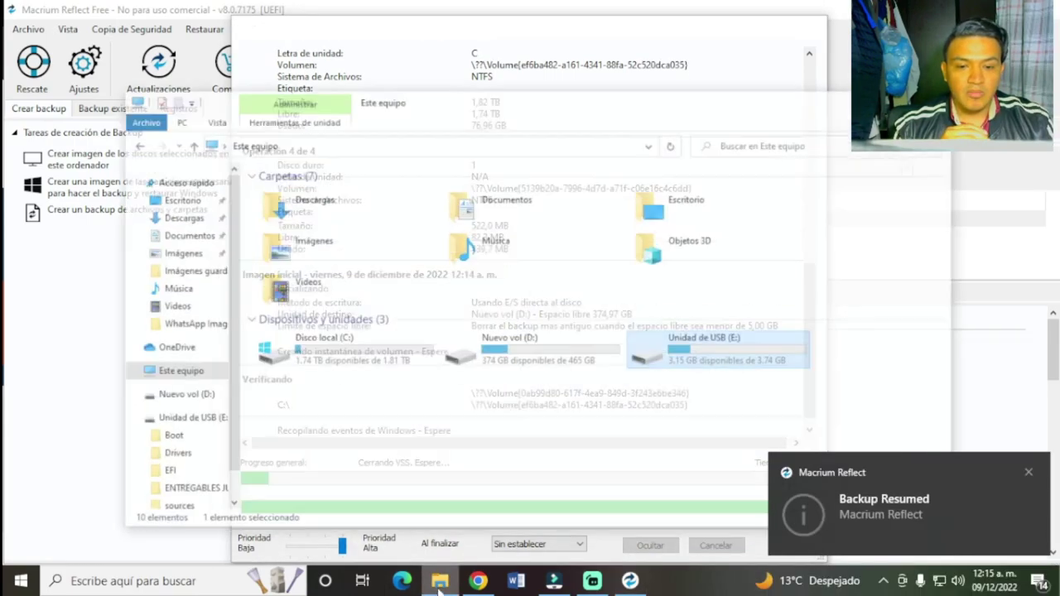
pyautogui.click(545, 335)
pyautogui.doubleClick(546, 335)
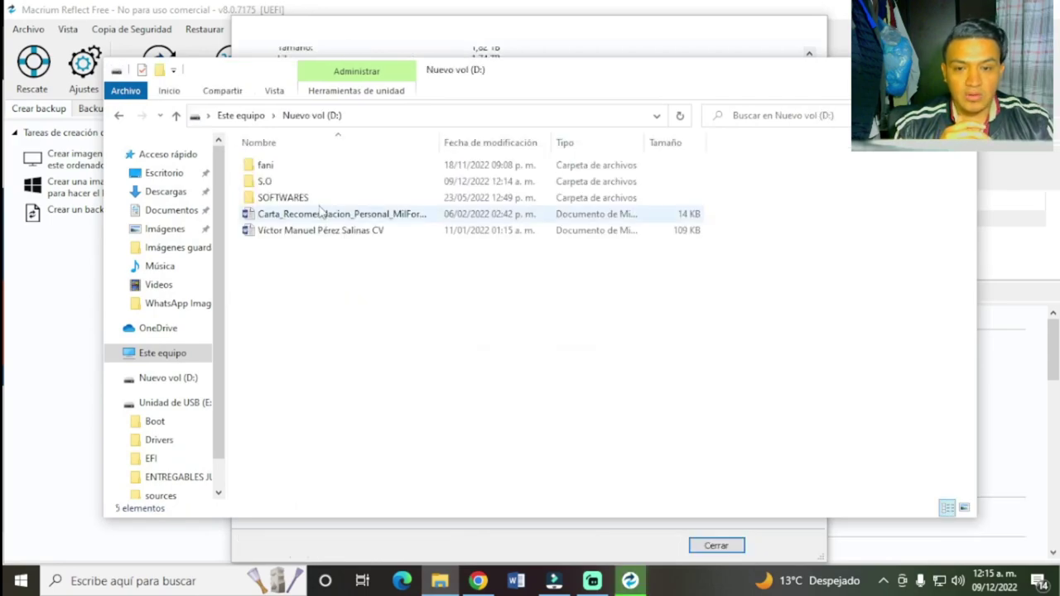
pyautogui.doubleClick(321, 184)
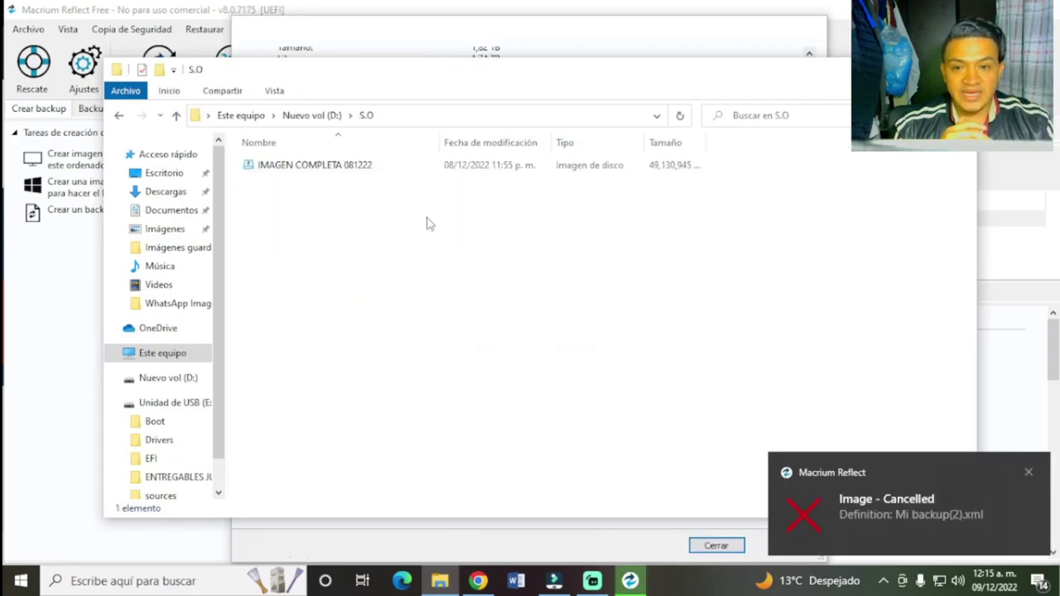
pyautogui.click(356, 170)
pyautogui.click(1006, 466)
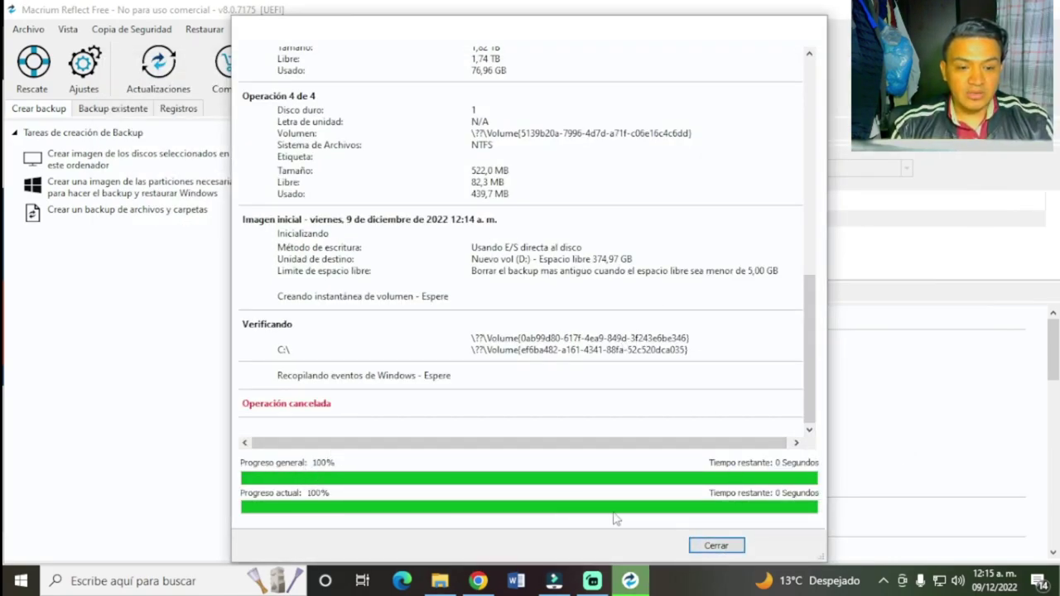
# Close the cancelled backup's progress report and look once more at the image file in the S.O folder.
pyautogui.click(716, 545)
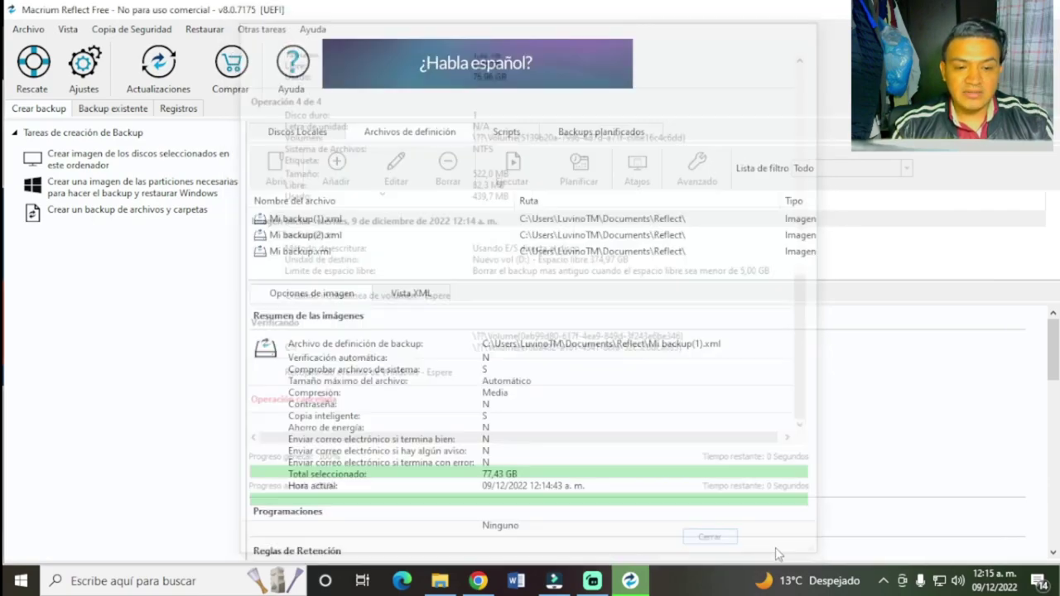
pyautogui.click(440, 580)
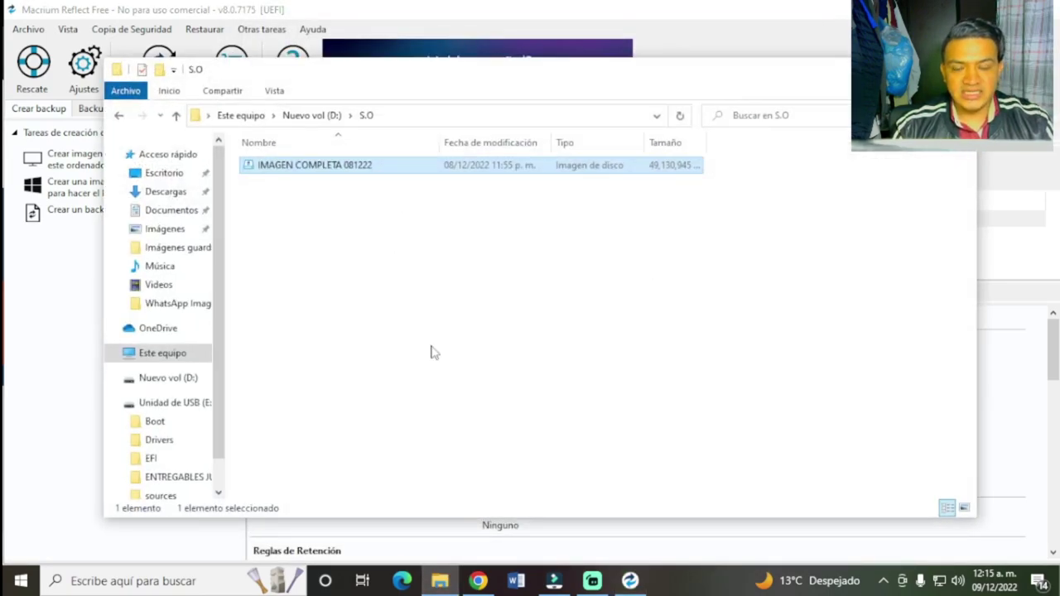
pyautogui.hotkey('alt', 'F4')
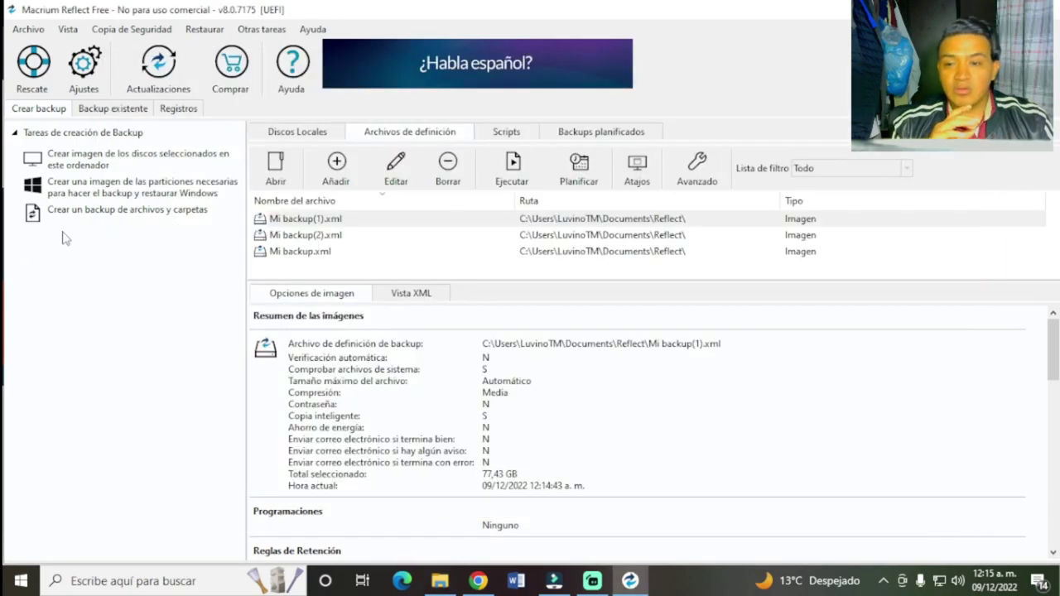
pyautogui.click(91, 164)
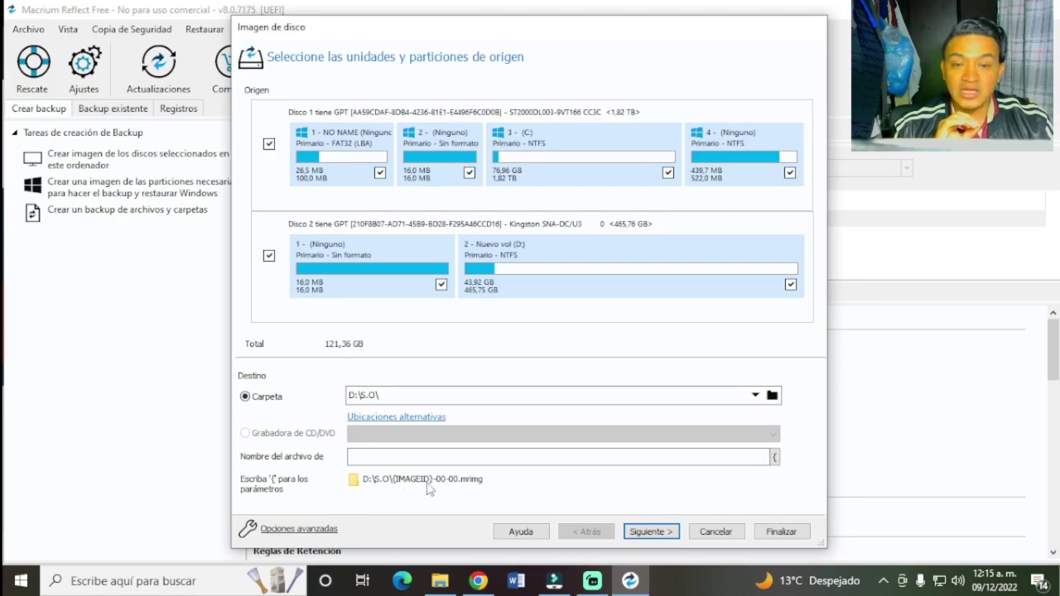
pyautogui.click(447, 460)
pyautogui.write('adsdasdasdsdsd')
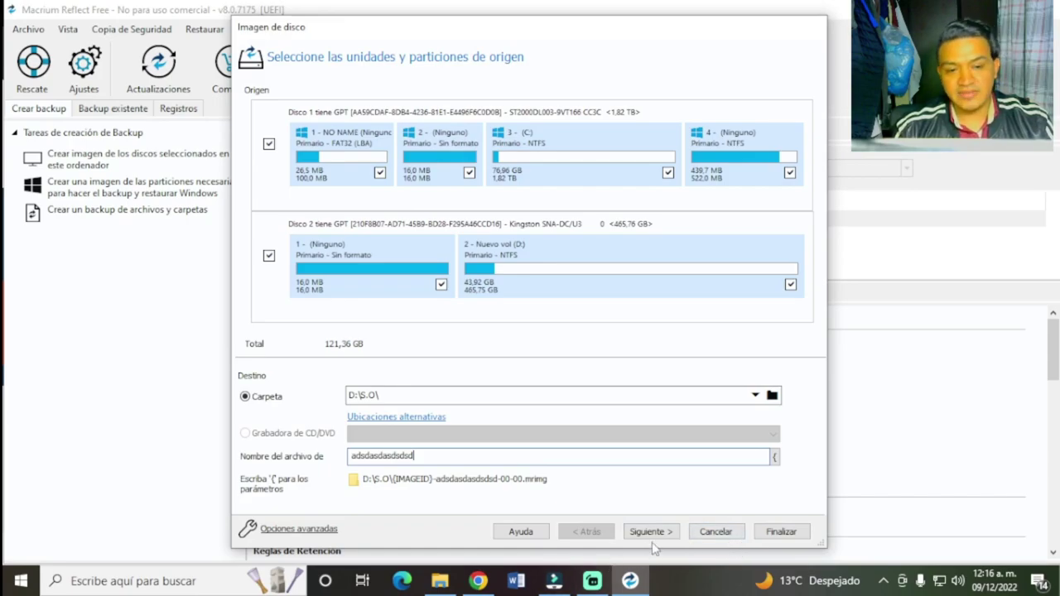
pyautogui.click(727, 536)
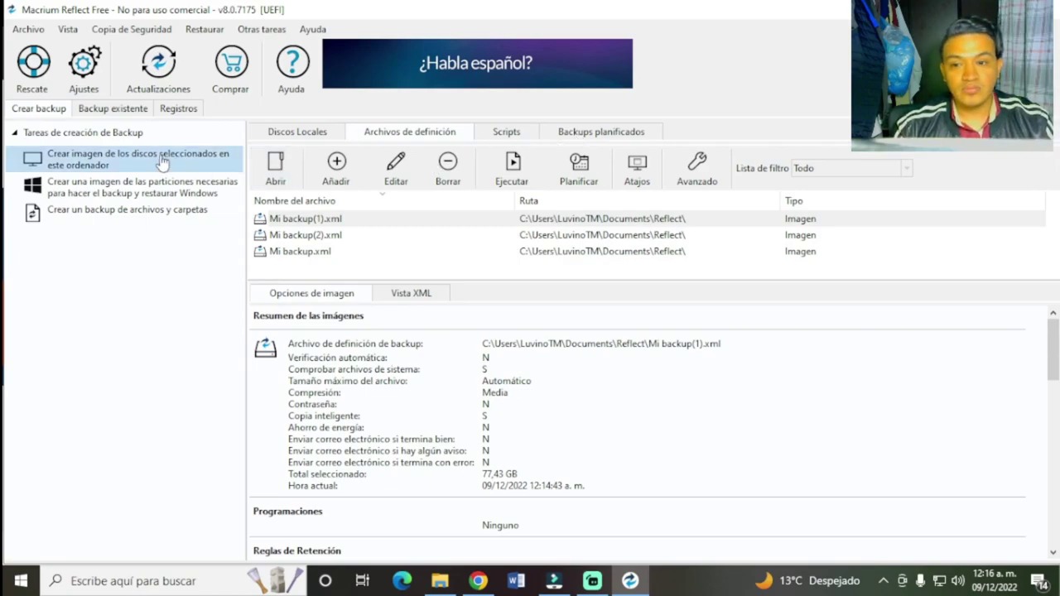
pyautogui.click(103, 113)
pyautogui.click(56, 111)
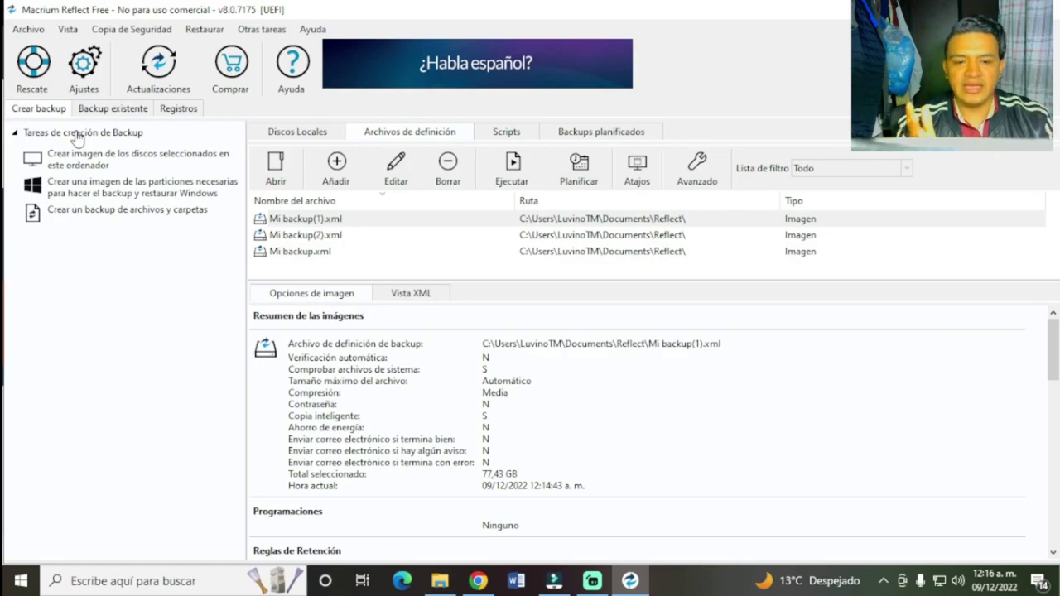
# Switch to File Explorer, examine all the rescue files on the USB drive (E:), and return to Macrium Reflect.
pyautogui.click(439, 580)
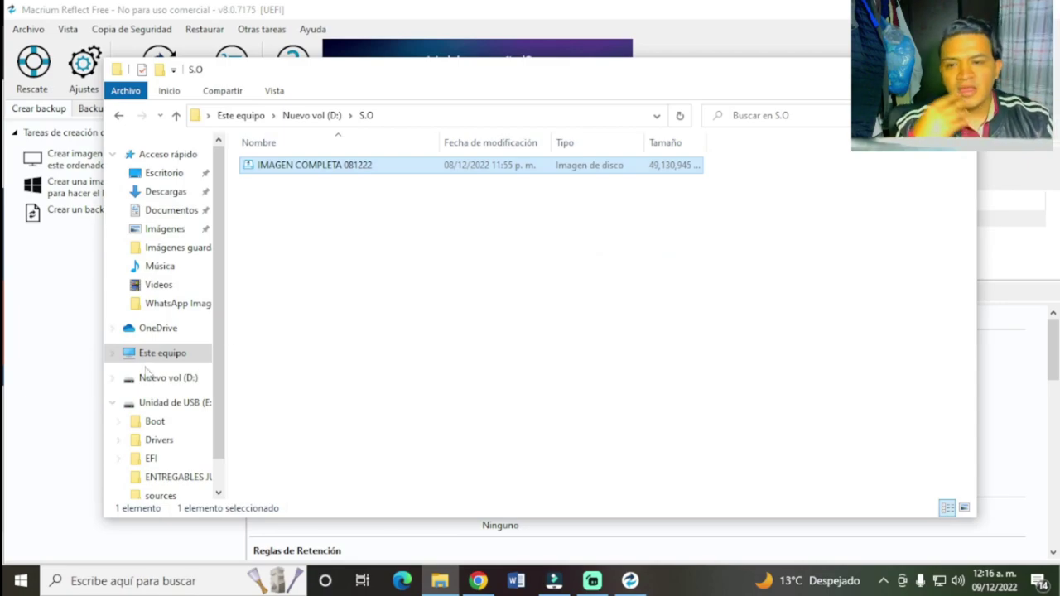
pyautogui.click(58, 339)
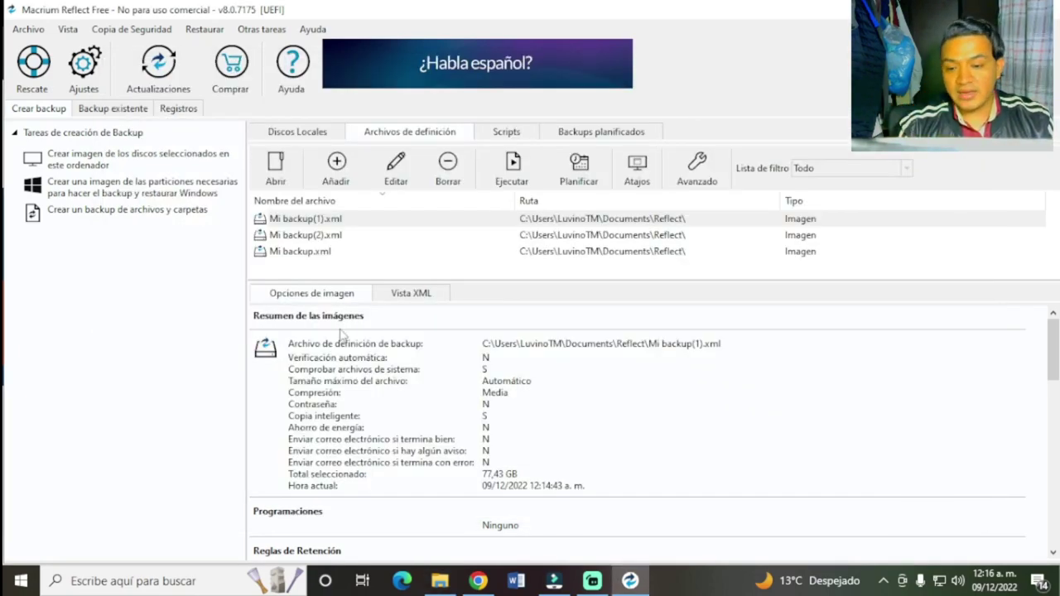
pyautogui.click(439, 581)
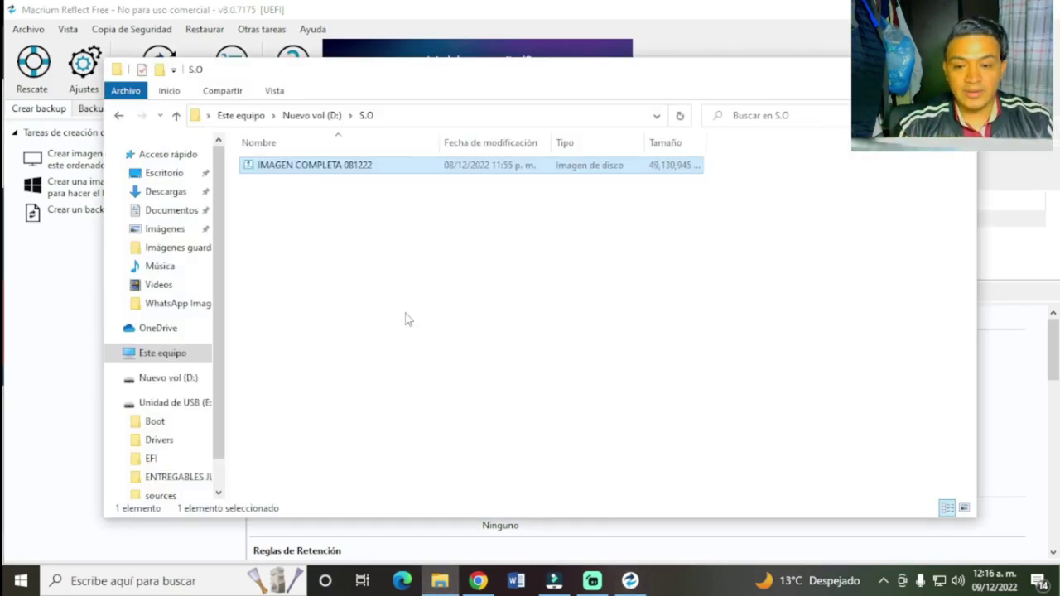
pyautogui.click(163, 378)
pyautogui.click(190, 403)
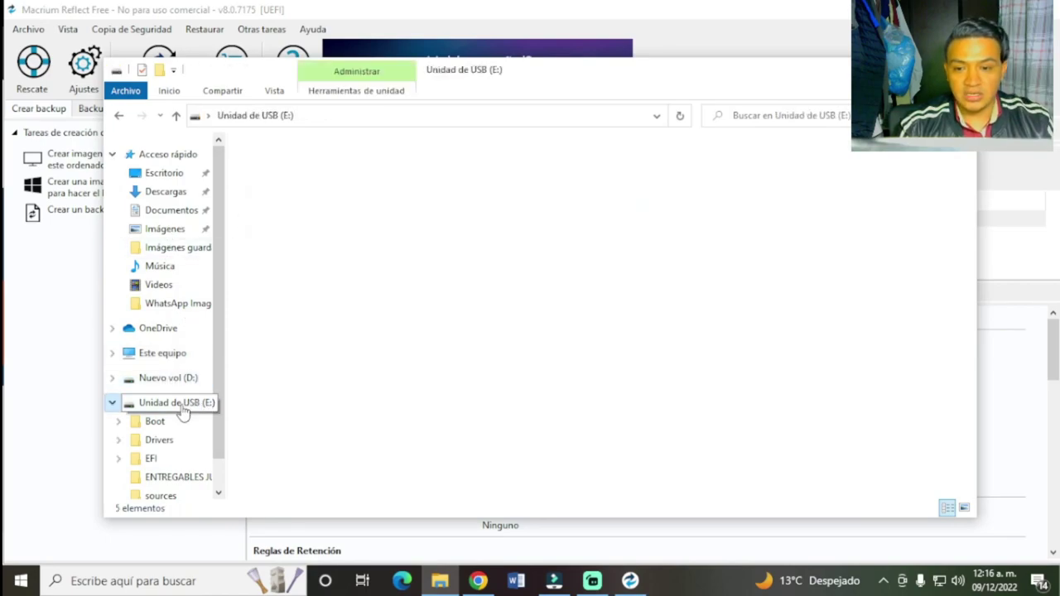
pyautogui.moveTo(368, 415); pyautogui.dragTo(326, 164)
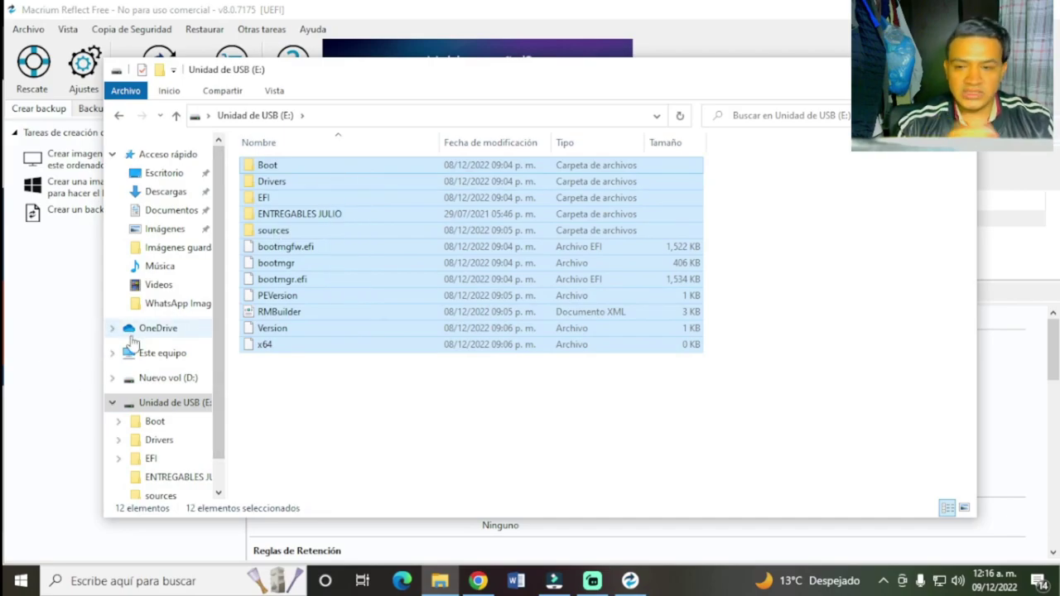
pyautogui.click(71, 327)
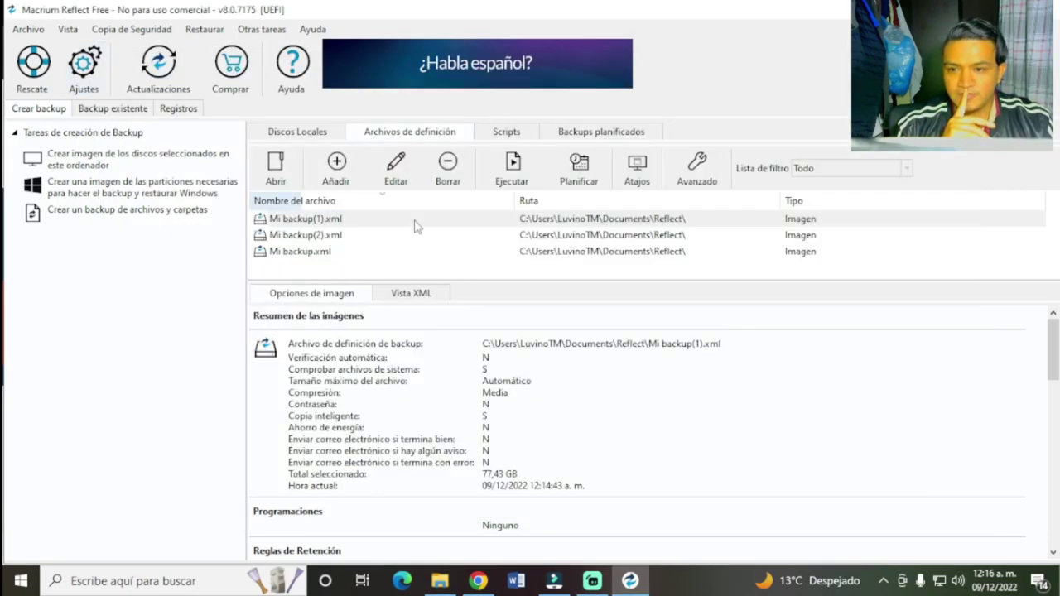
# Open the Rescue Media Builder, compare the options for each target device, and choose the removable USB flash drive E: as the target.
pyautogui.click(26, 81)
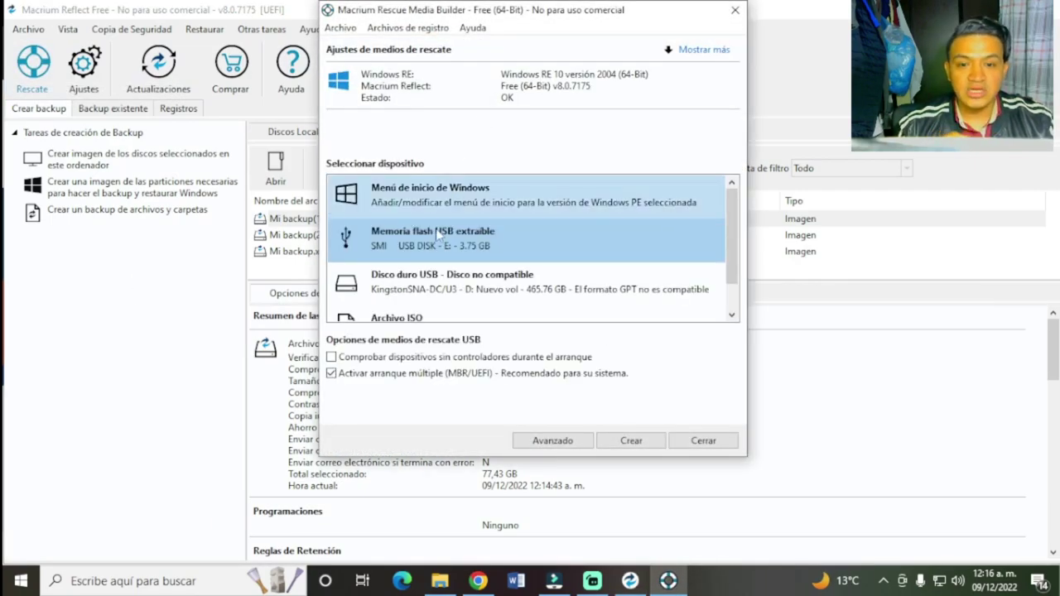
pyautogui.scroll(-1, 516, 271)
pyautogui.scroll(1, 516, 274)
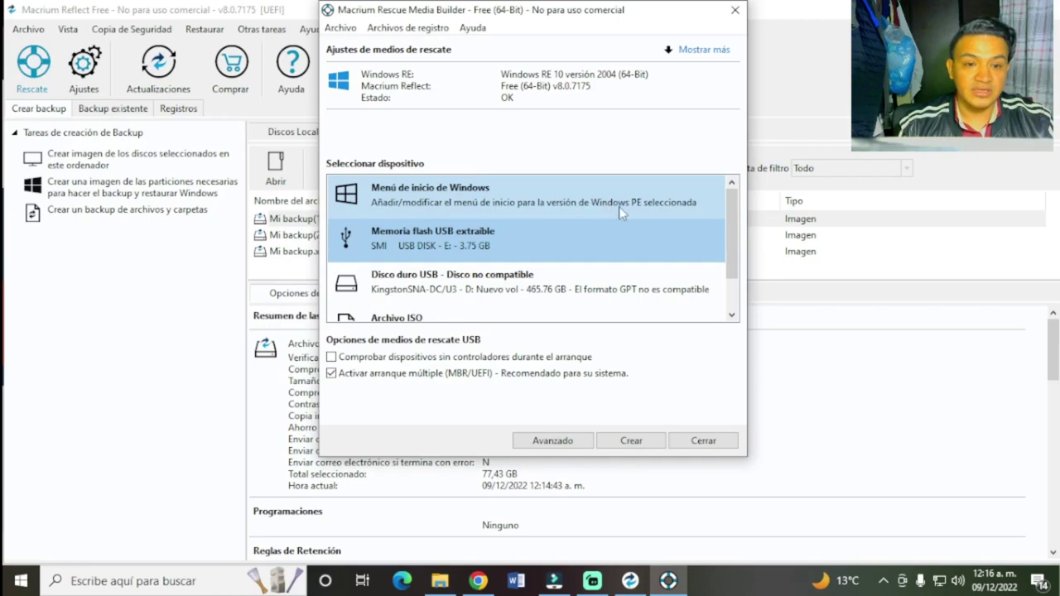
pyautogui.click(656, 209)
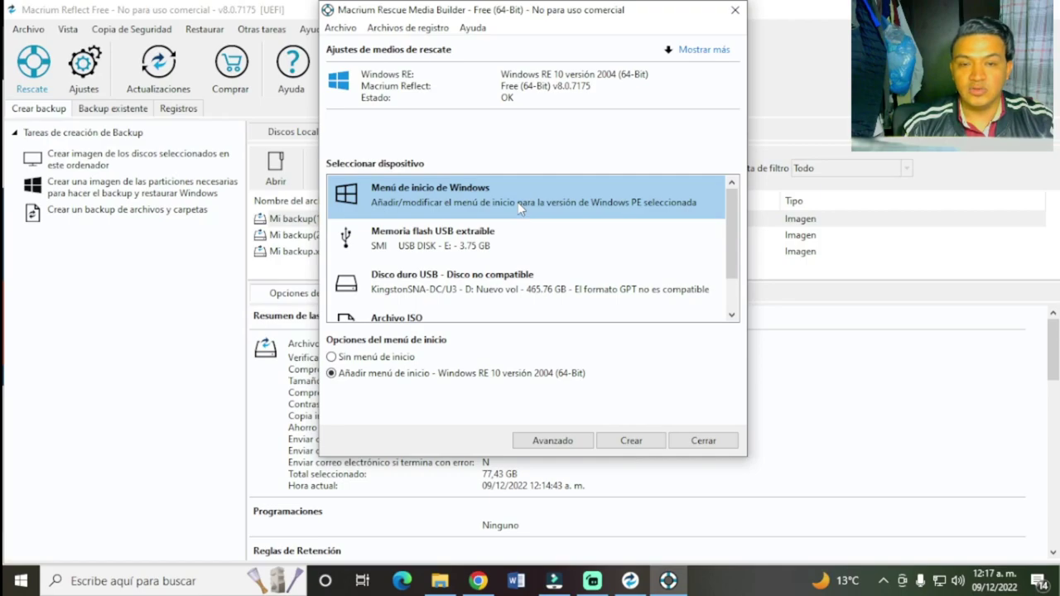
pyautogui.click(524, 236)
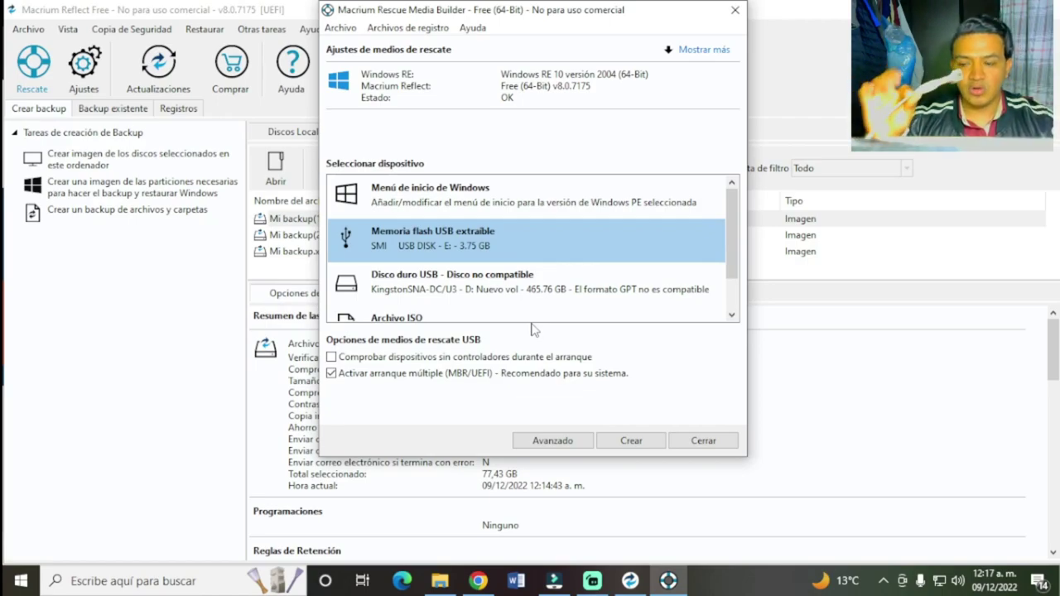
pyautogui.click(574, 281)
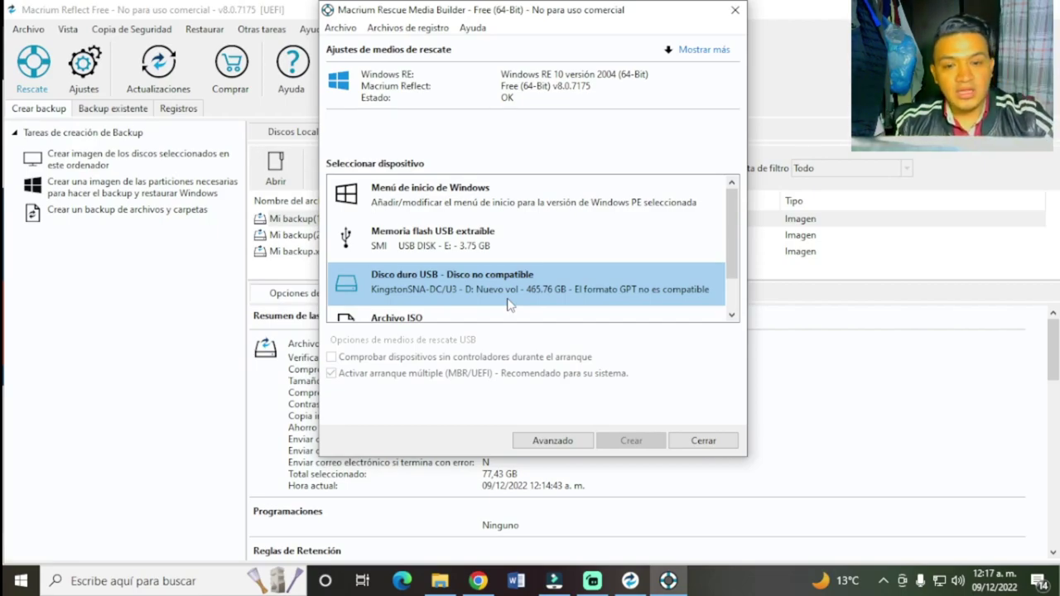
pyautogui.scroll(-1, 508, 304)
pyautogui.click(507, 300)
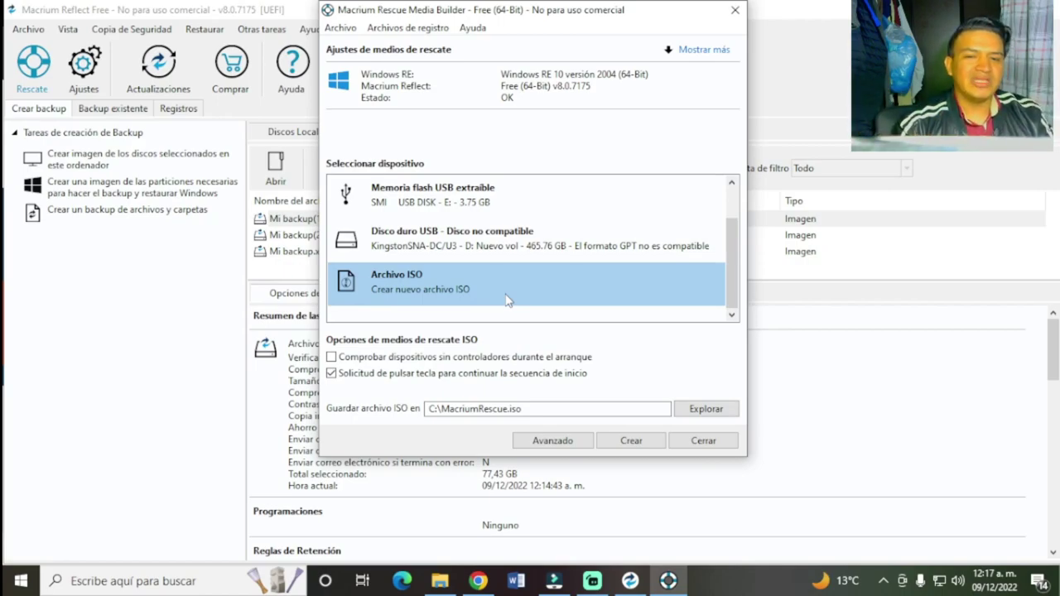
pyautogui.click(533, 194)
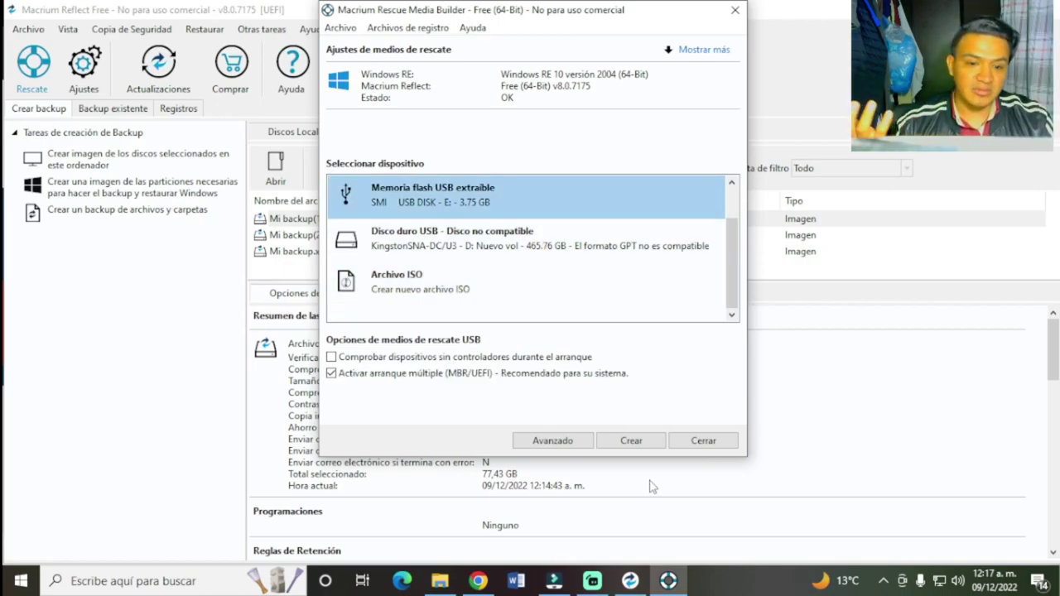
# Start creating the rescue media on the USB flash drive, tick the non-commercial-use agreement, cancel it, and close the Rescue Media Builder.
pyautogui.click(631, 440)
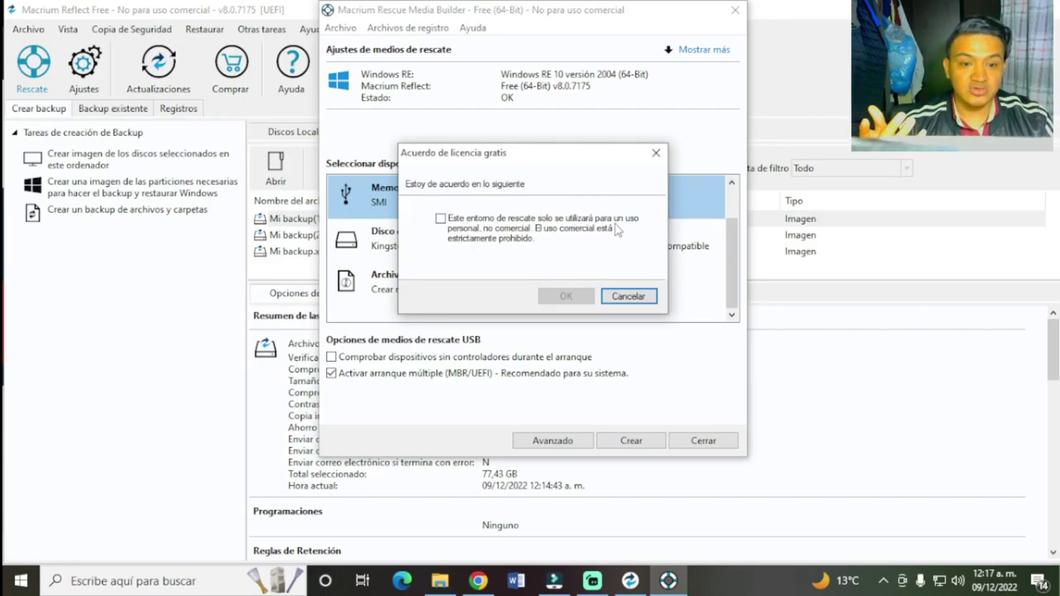
pyautogui.click(470, 223)
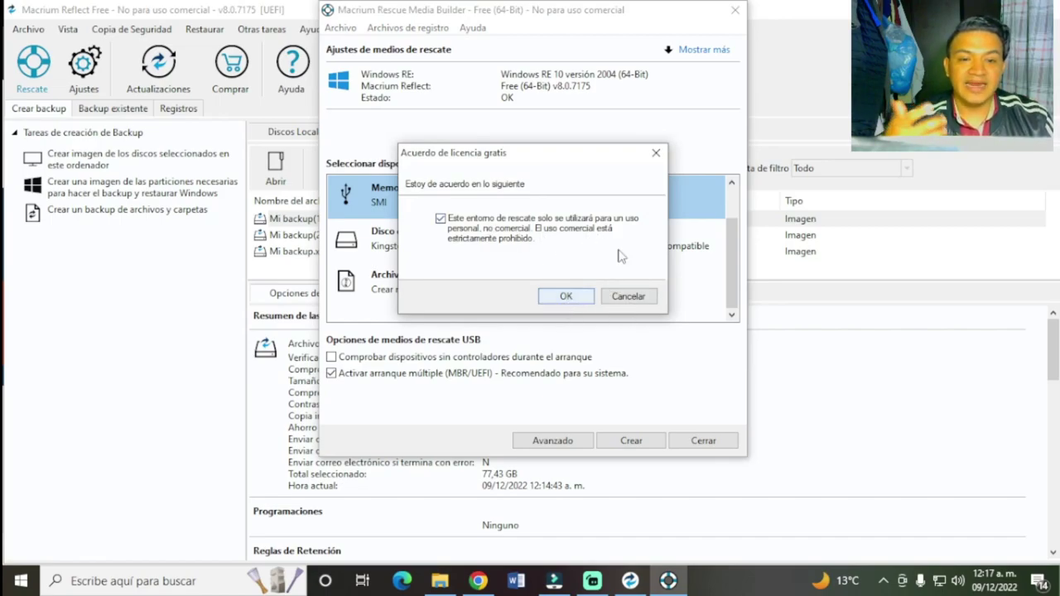
pyautogui.click(655, 154)
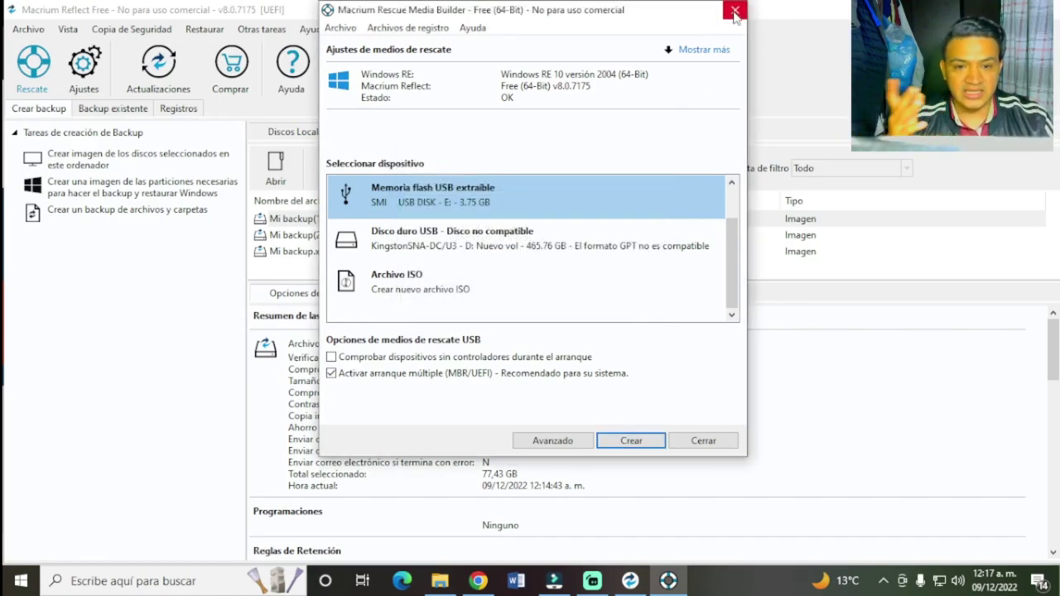
pyautogui.click(735, 10)
# Switch to File Explorer, look over the rescue files on the USB drive (E:), and return to Macrium Reflect.
pyautogui.click(448, 582)
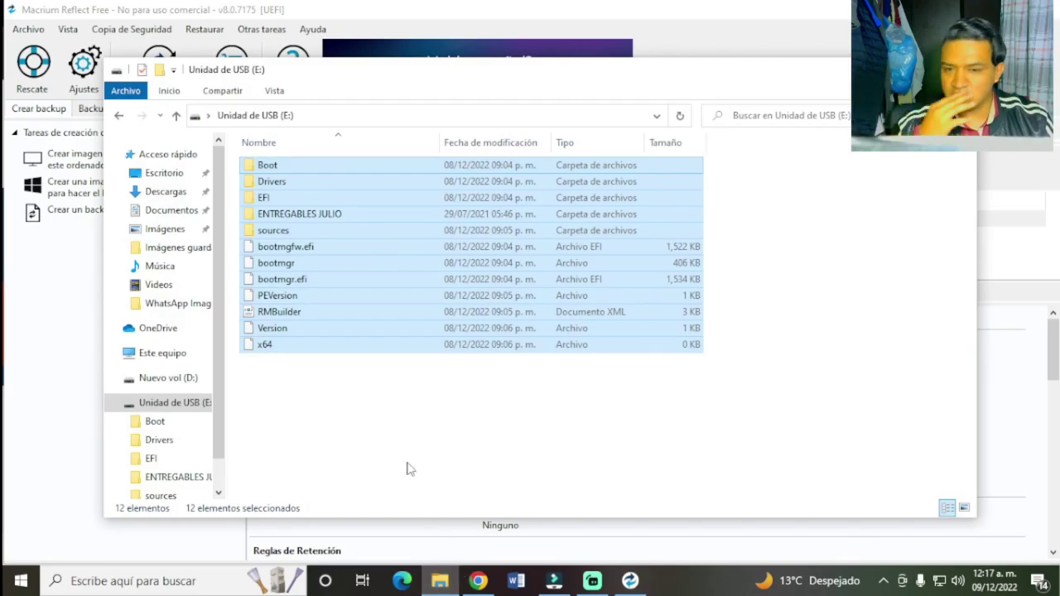
pyautogui.click(386, 438)
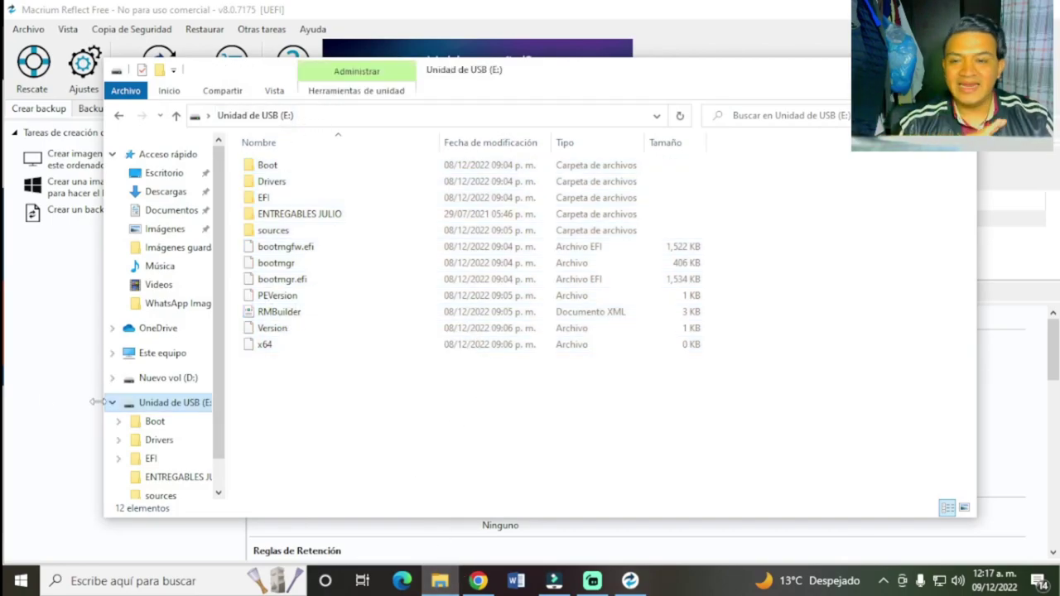
pyautogui.click(47, 395)
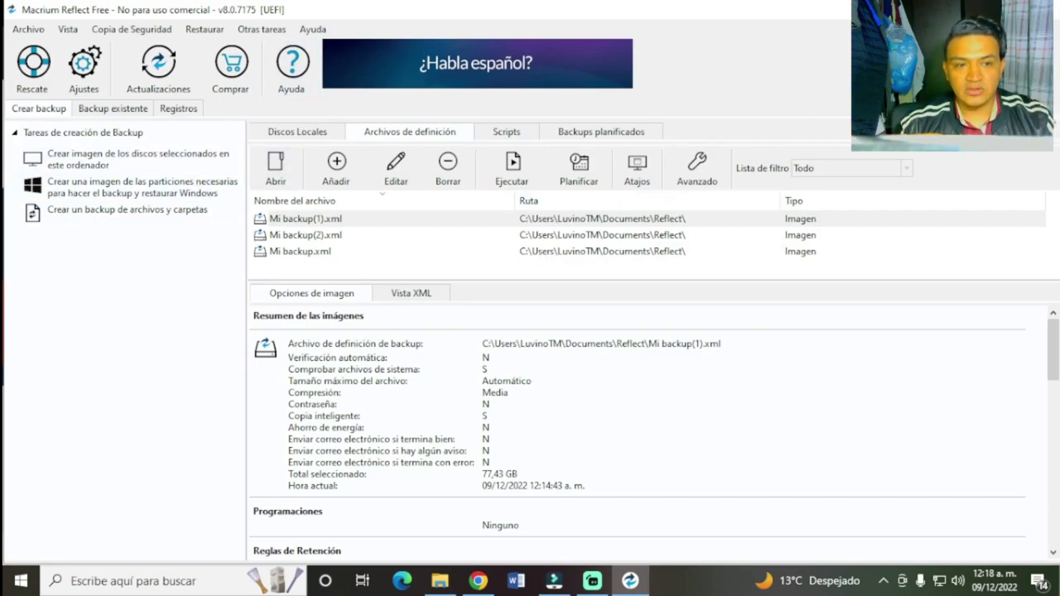
# Close Macrium Reflect, go to the desktop, and reopen the program.
pyautogui.hotkey('alt', 'F4')
pyautogui.hotkey('alt', 'F4')
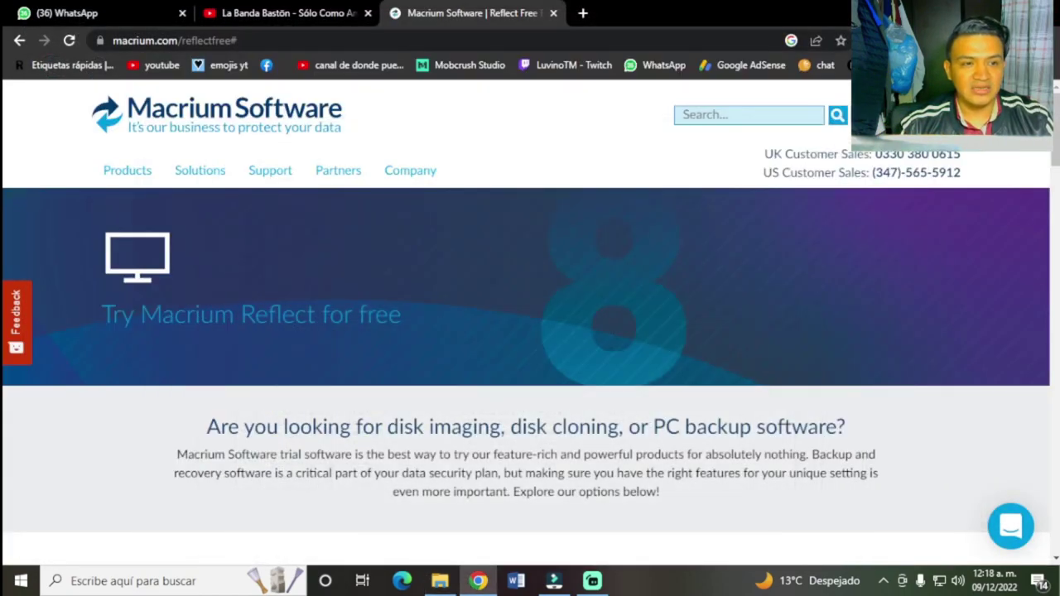
pyautogui.press('super+d')
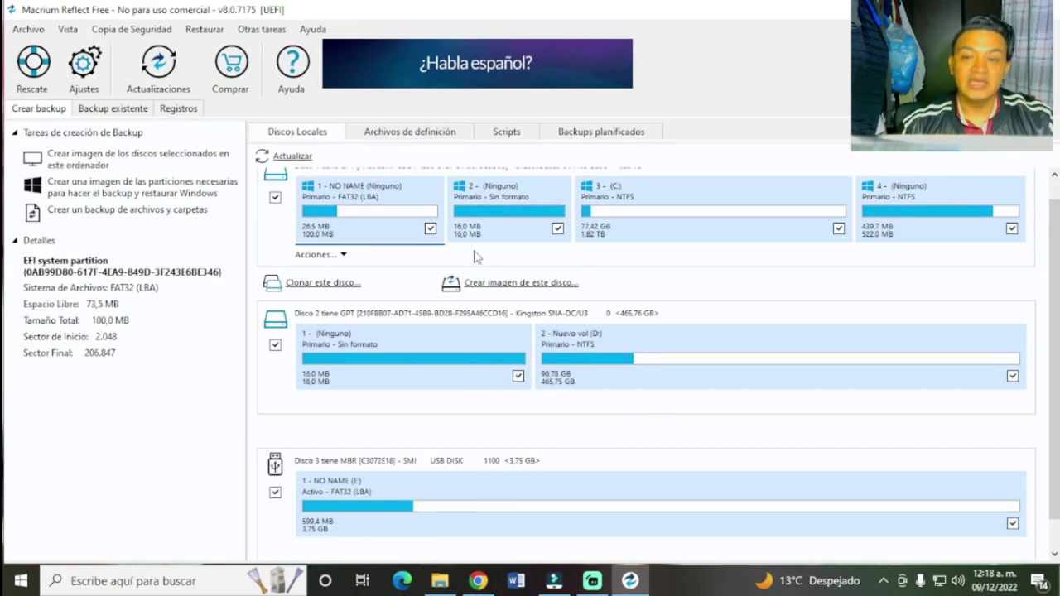
# List the existing backups, examine the details of "IMAGEN COMPLETA 081222.mrimg", and check the S.O folder on drive D: in File Explorer.
pyautogui.click(94, 110)
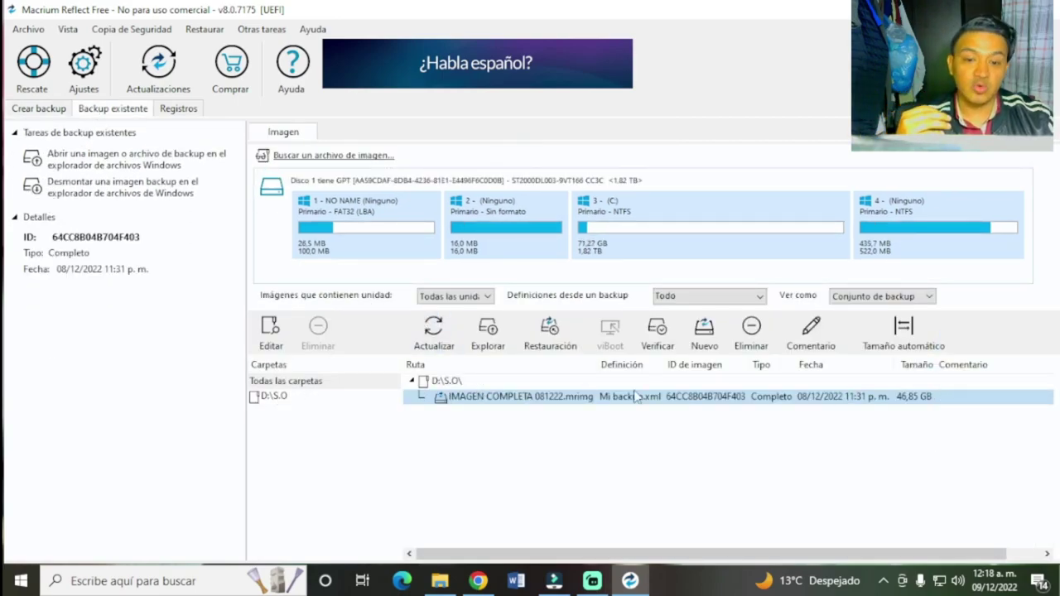
pyautogui.moveTo(540, 405)
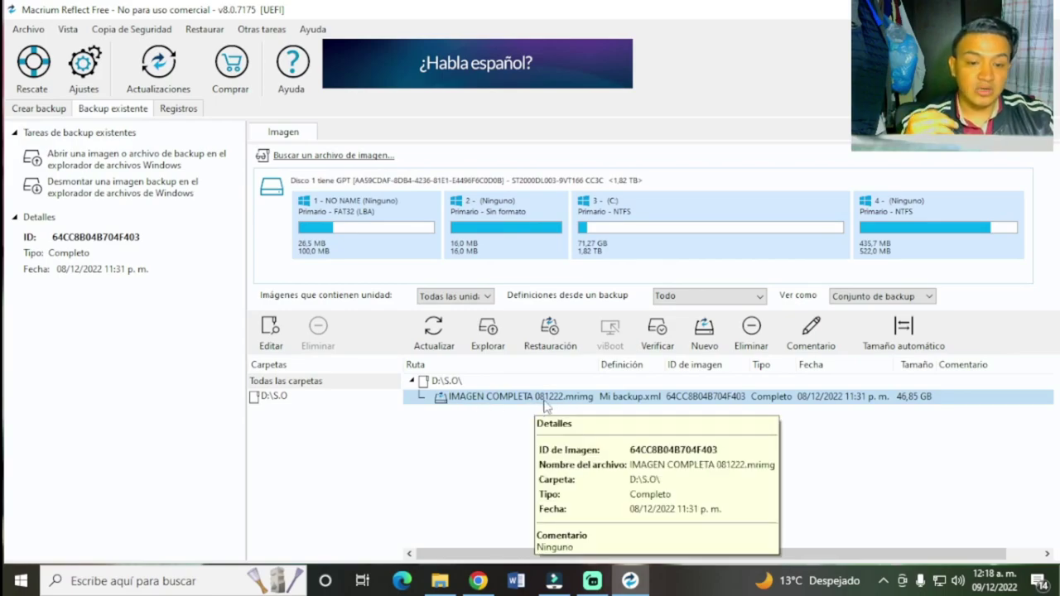
pyautogui.click(440, 580)
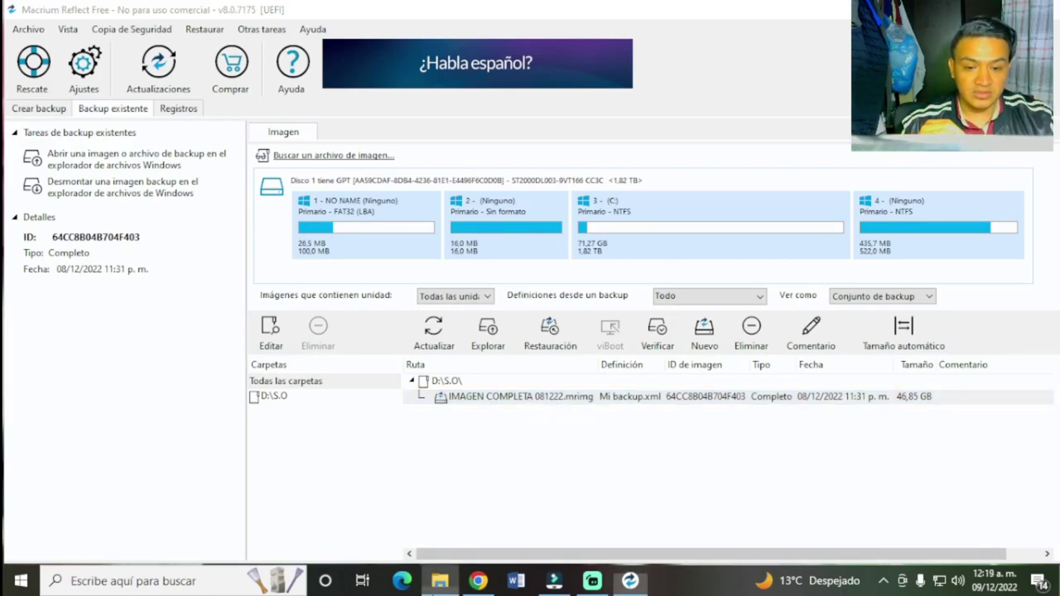
pyautogui.click(169, 378)
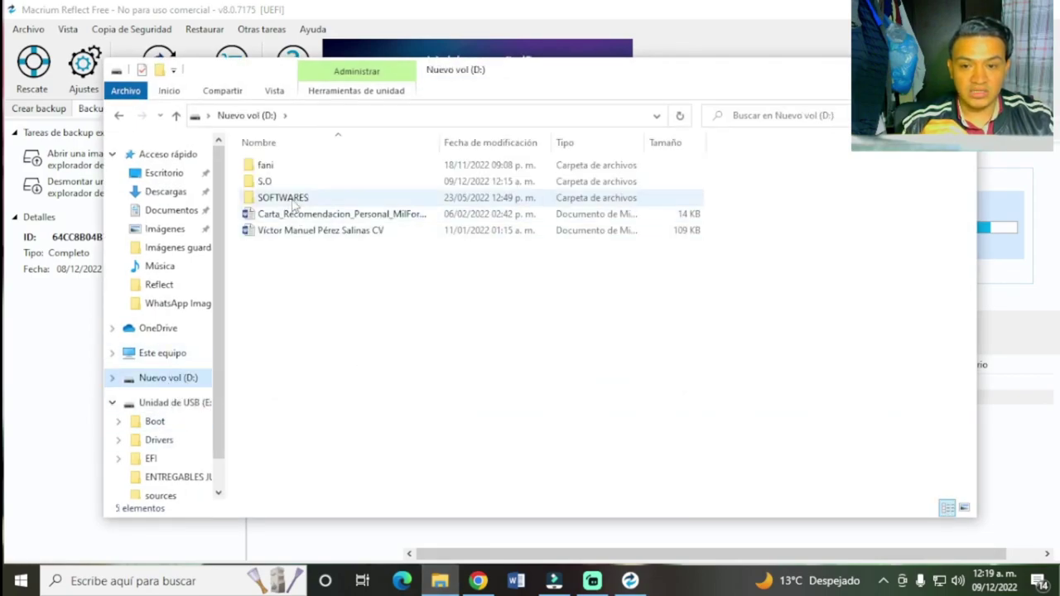
pyautogui.click(289, 183)
pyautogui.doubleClick(289, 184)
pyautogui.click(957, 70)
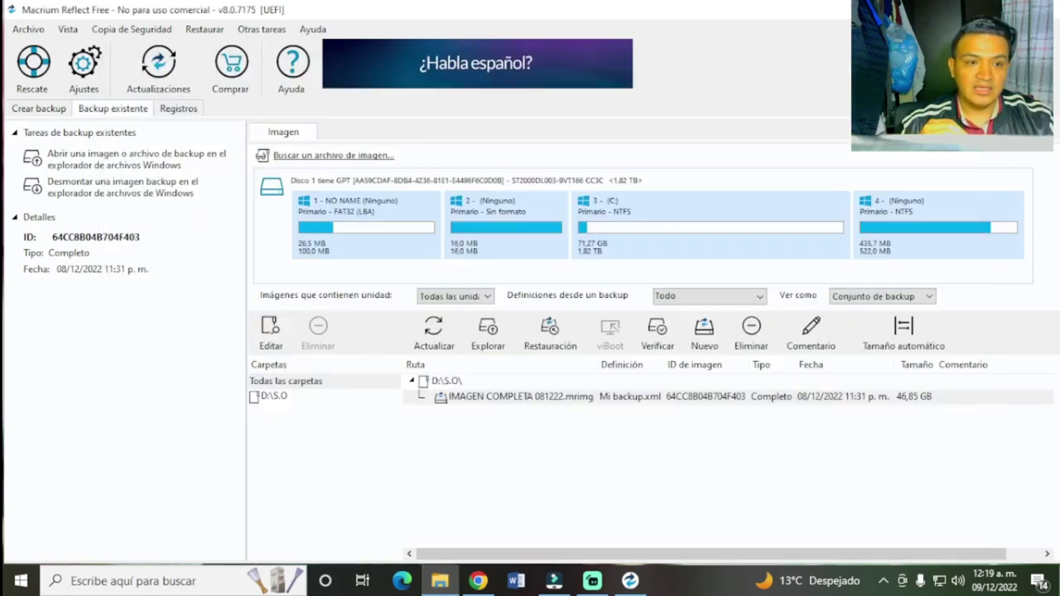
# Set up a restore of all four partitions from "IMAGEN COMPLETA 081222.mrimg" to Disk 1, review the restore summary, and finish the wizard.
pyautogui.click(550, 329)
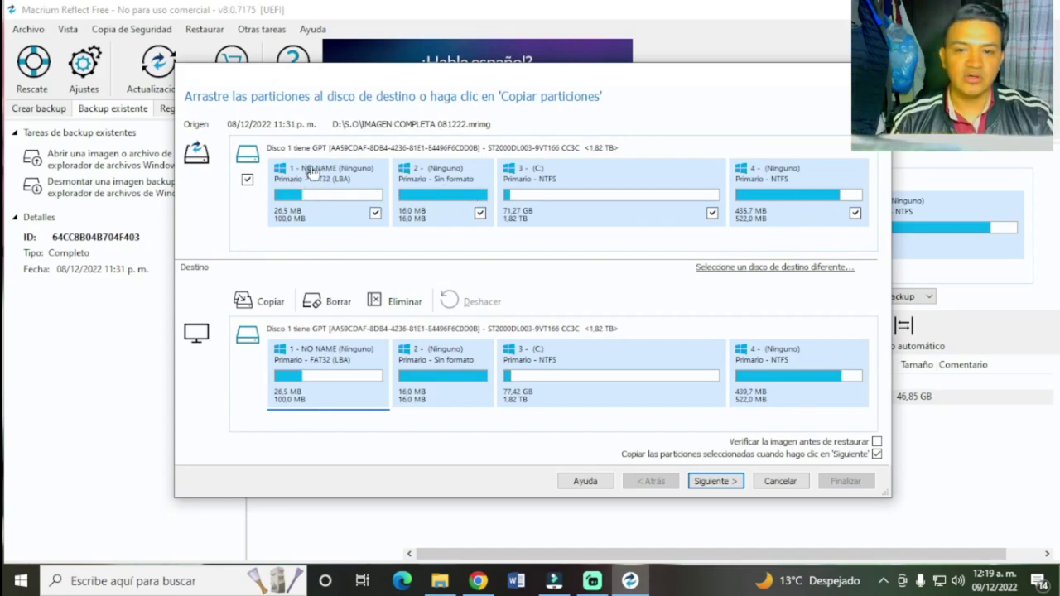
pyautogui.click(247, 180)
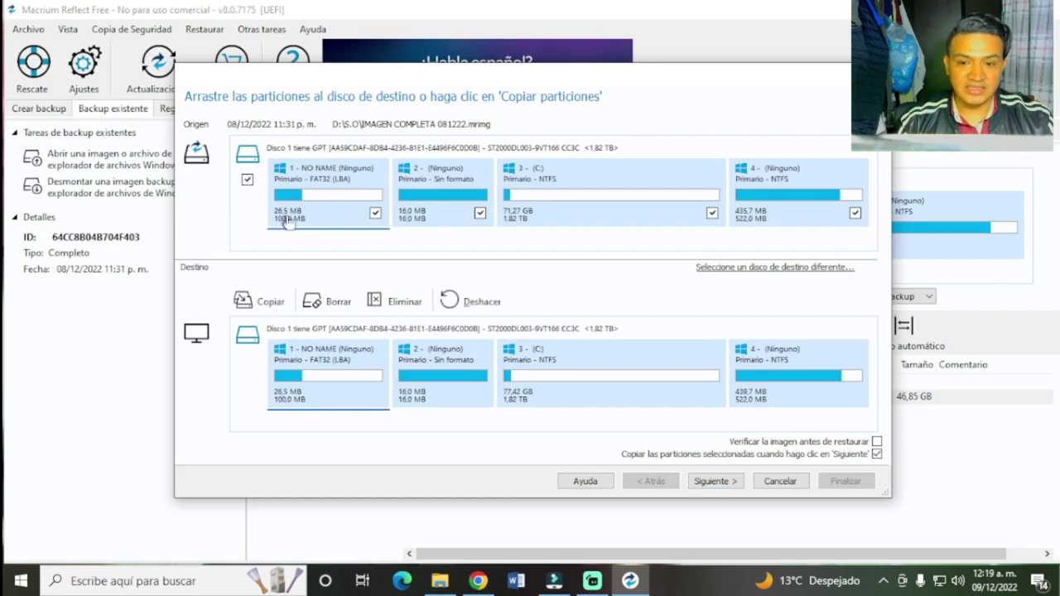
pyautogui.click(714, 483)
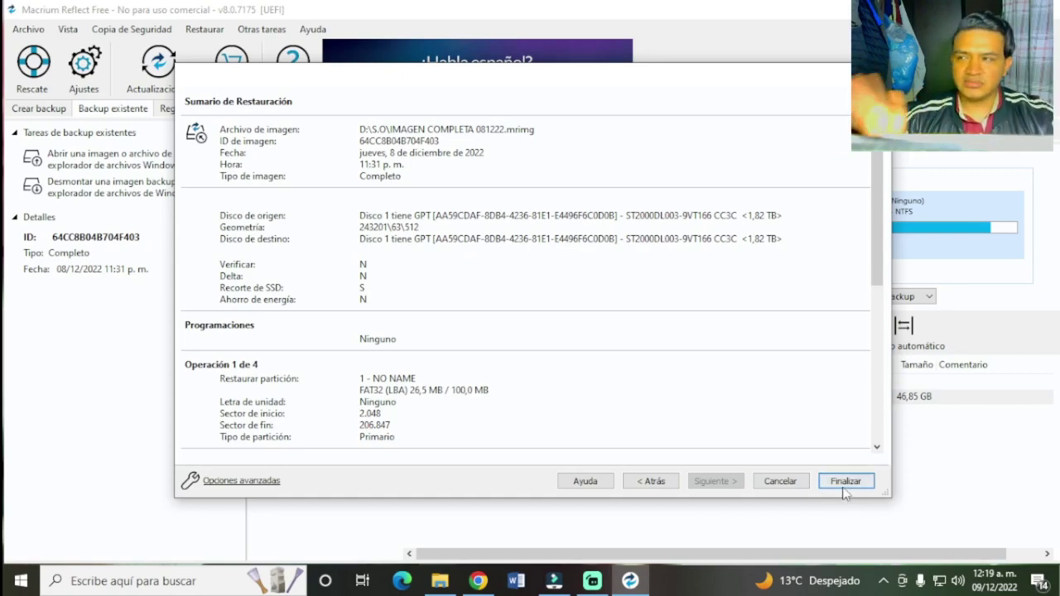
pyautogui.click(844, 485)
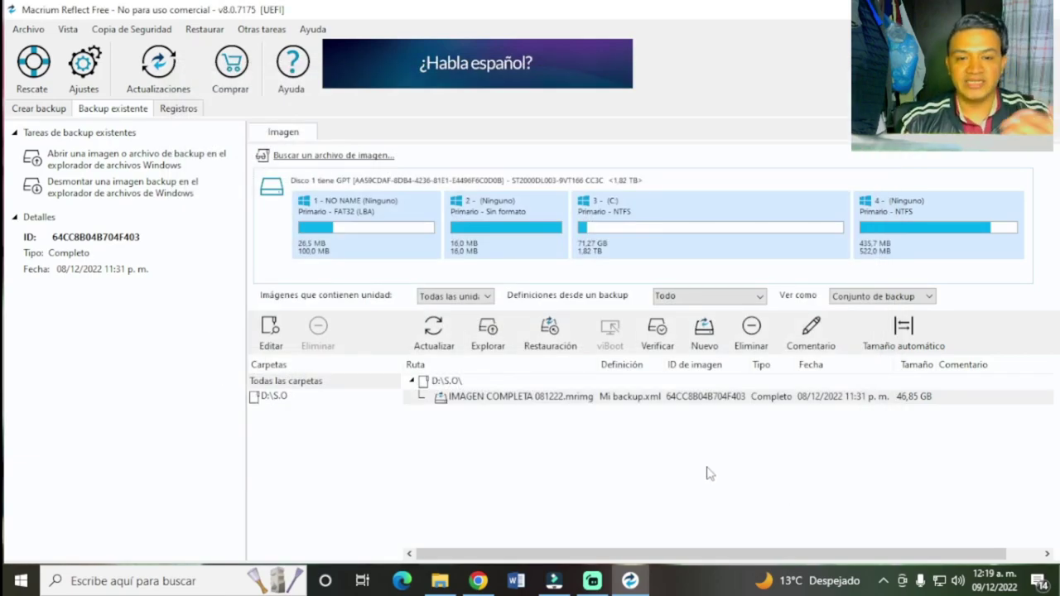